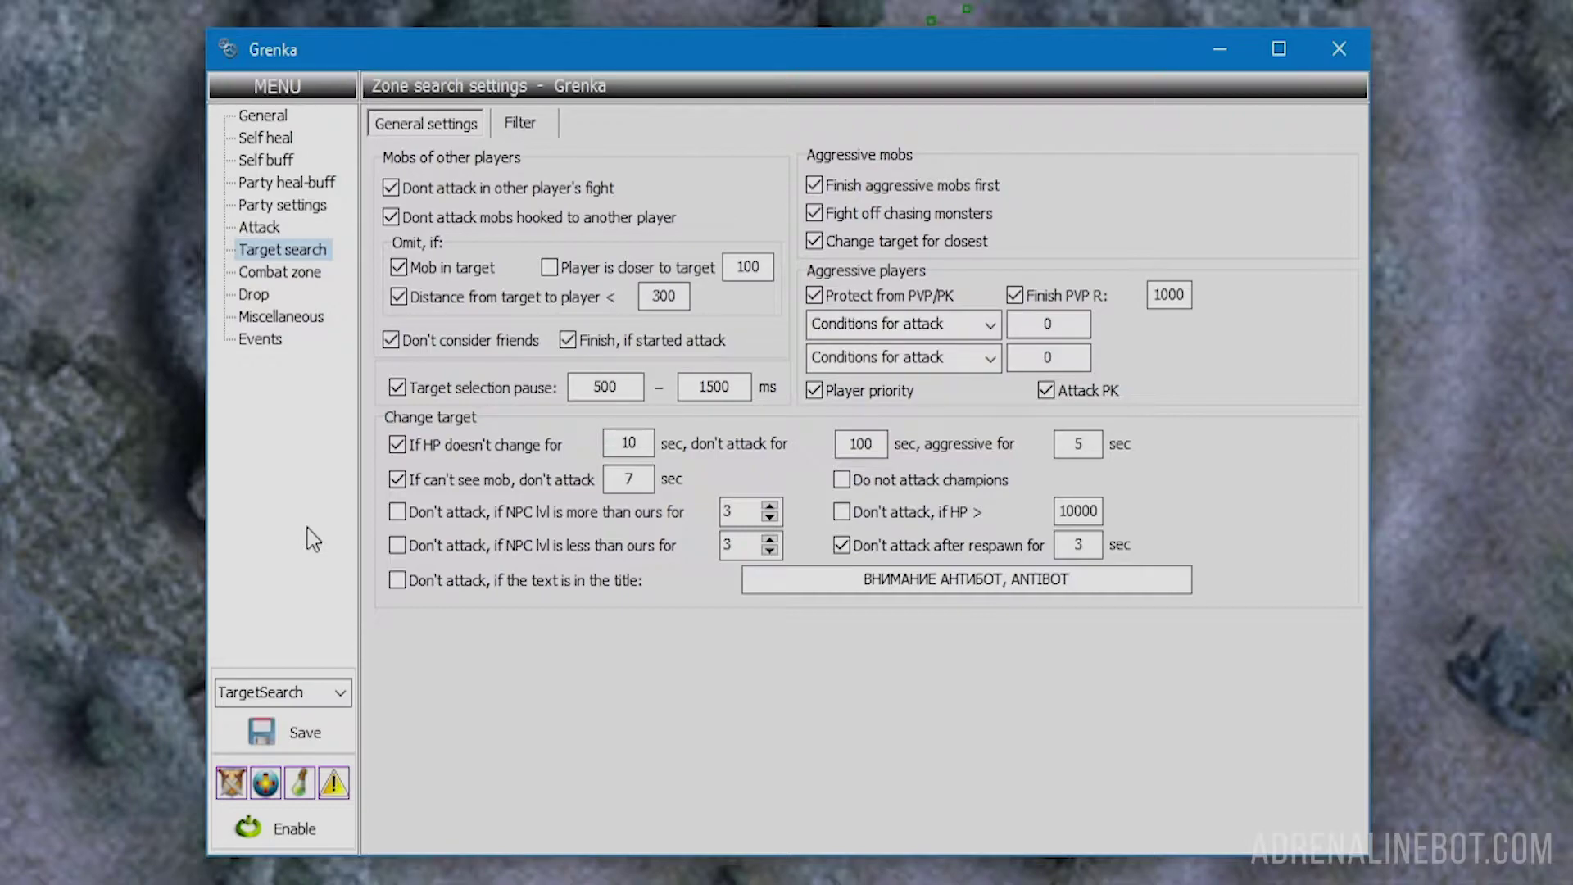
Open the General options and save the profile, leaving Manual target search unticked.
left_click(270, 118)
left_click(382, 485)
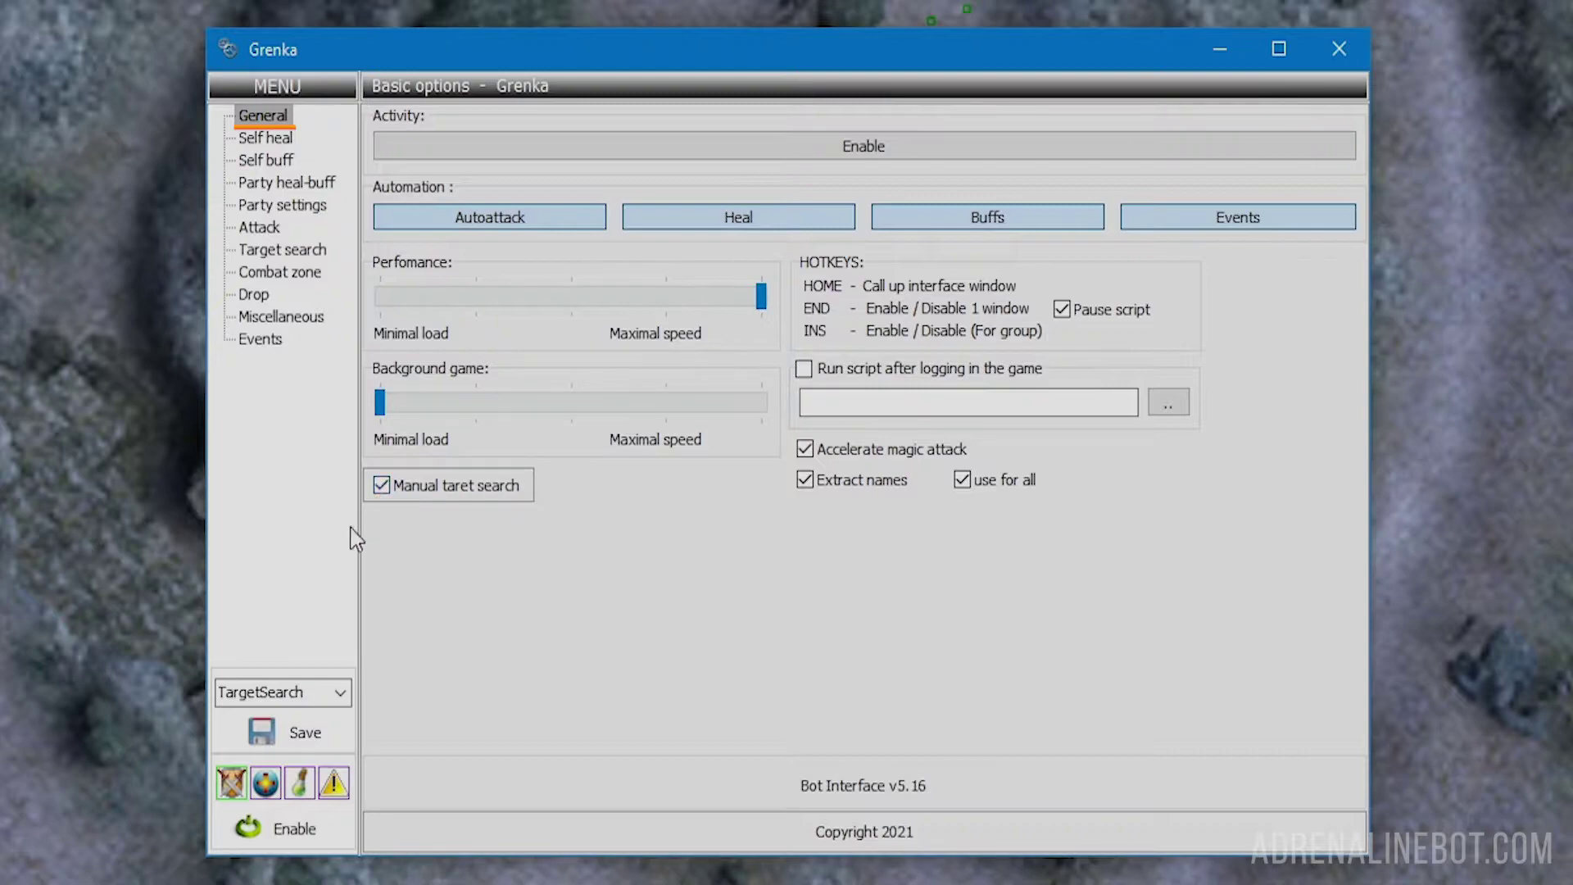
left_click(264, 721)
left_click(382, 486)
Return to the Target search settings page in the menu tree.
left_click(300, 255)
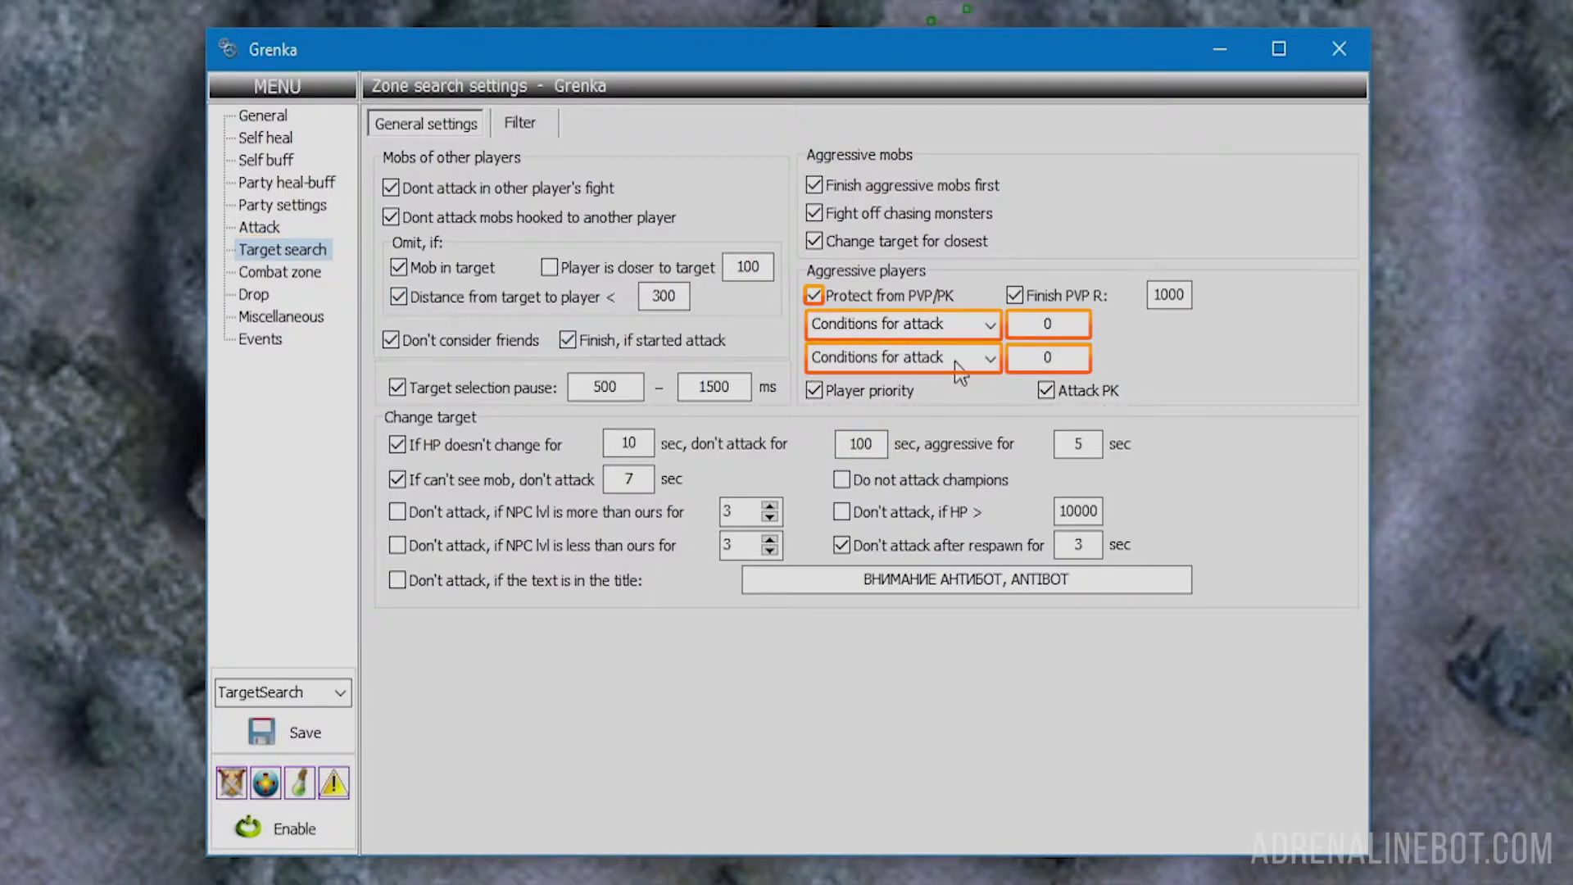
left_click(989, 359)
mouse_move(991, 397)
left_mouse_down()
mouse_move(991, 542)
mouse_move(996, 416)
left_mouse_up()
left_click(990, 367)
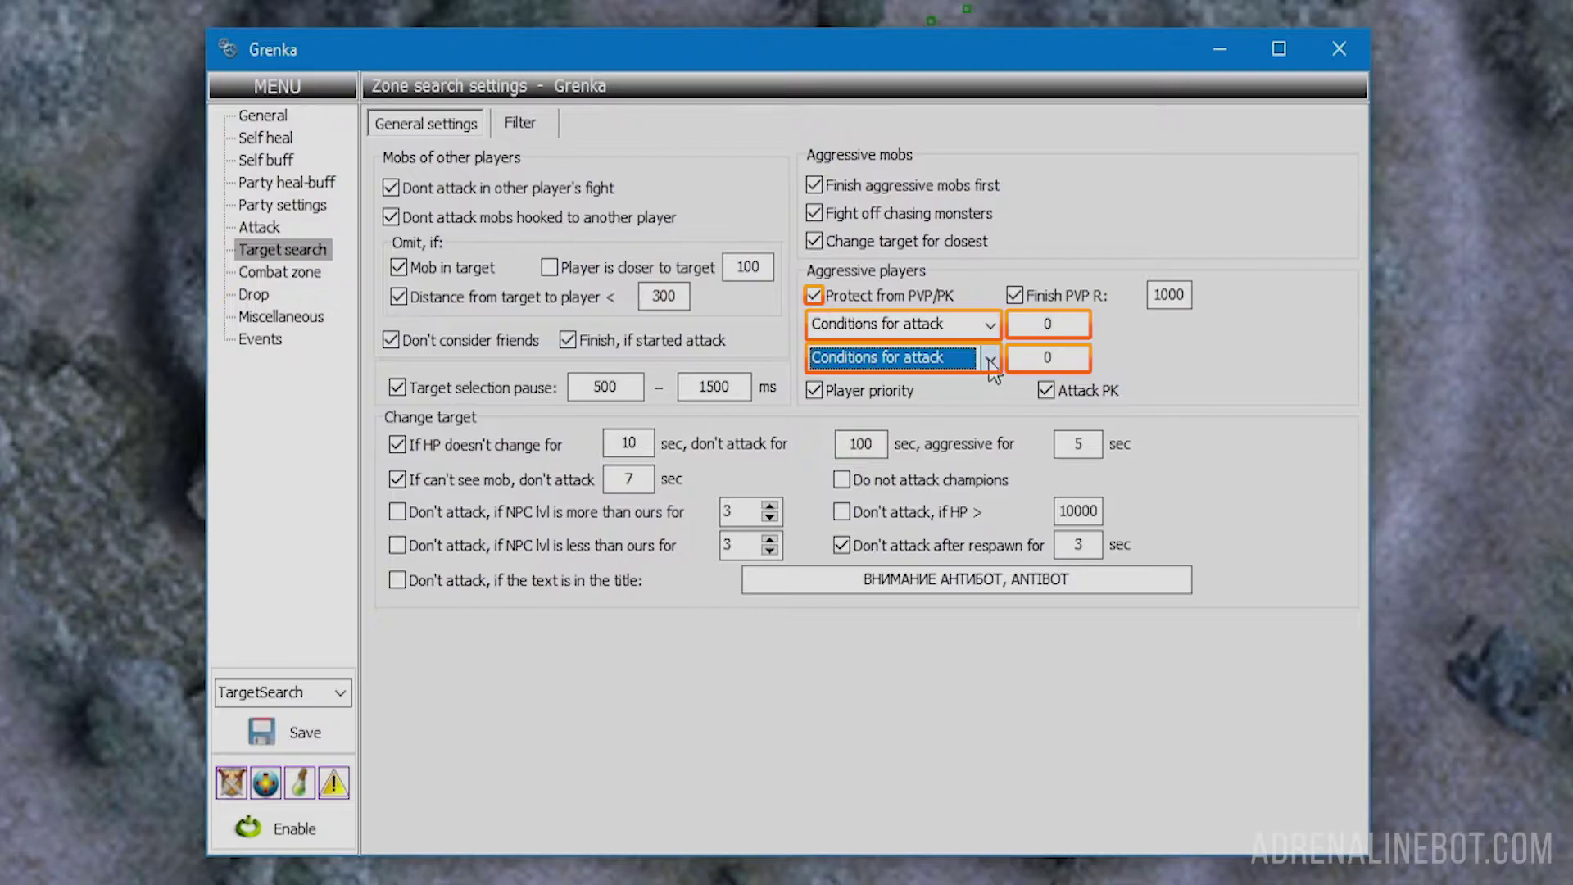
Set the attack conditions to My CP% < 70 and Attacking NPC < 3.
left_click(991, 326)
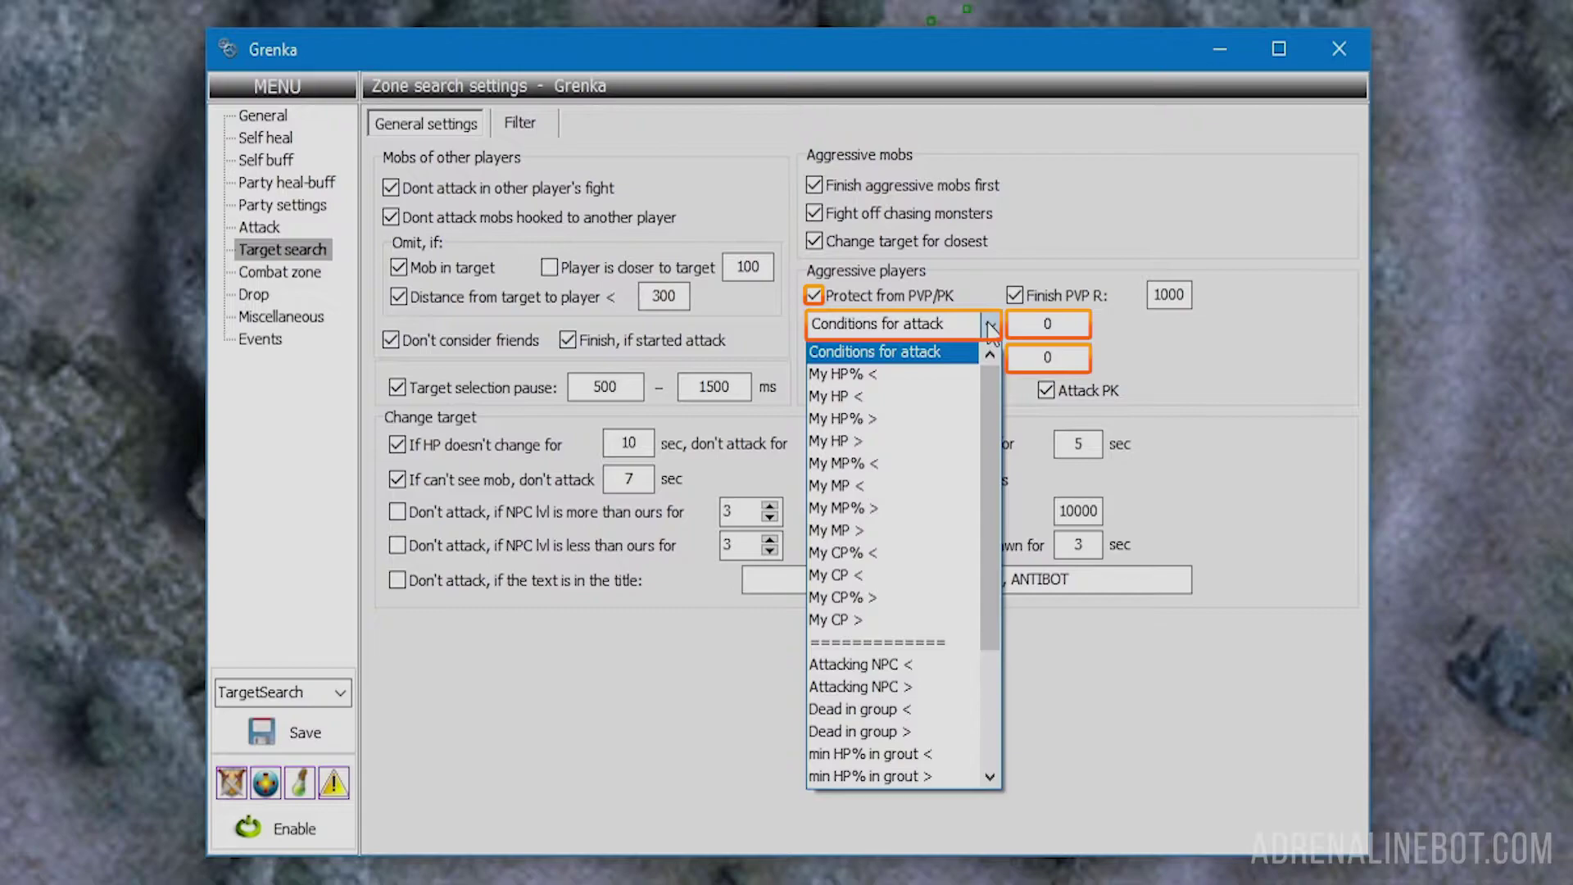
left_click(848, 552)
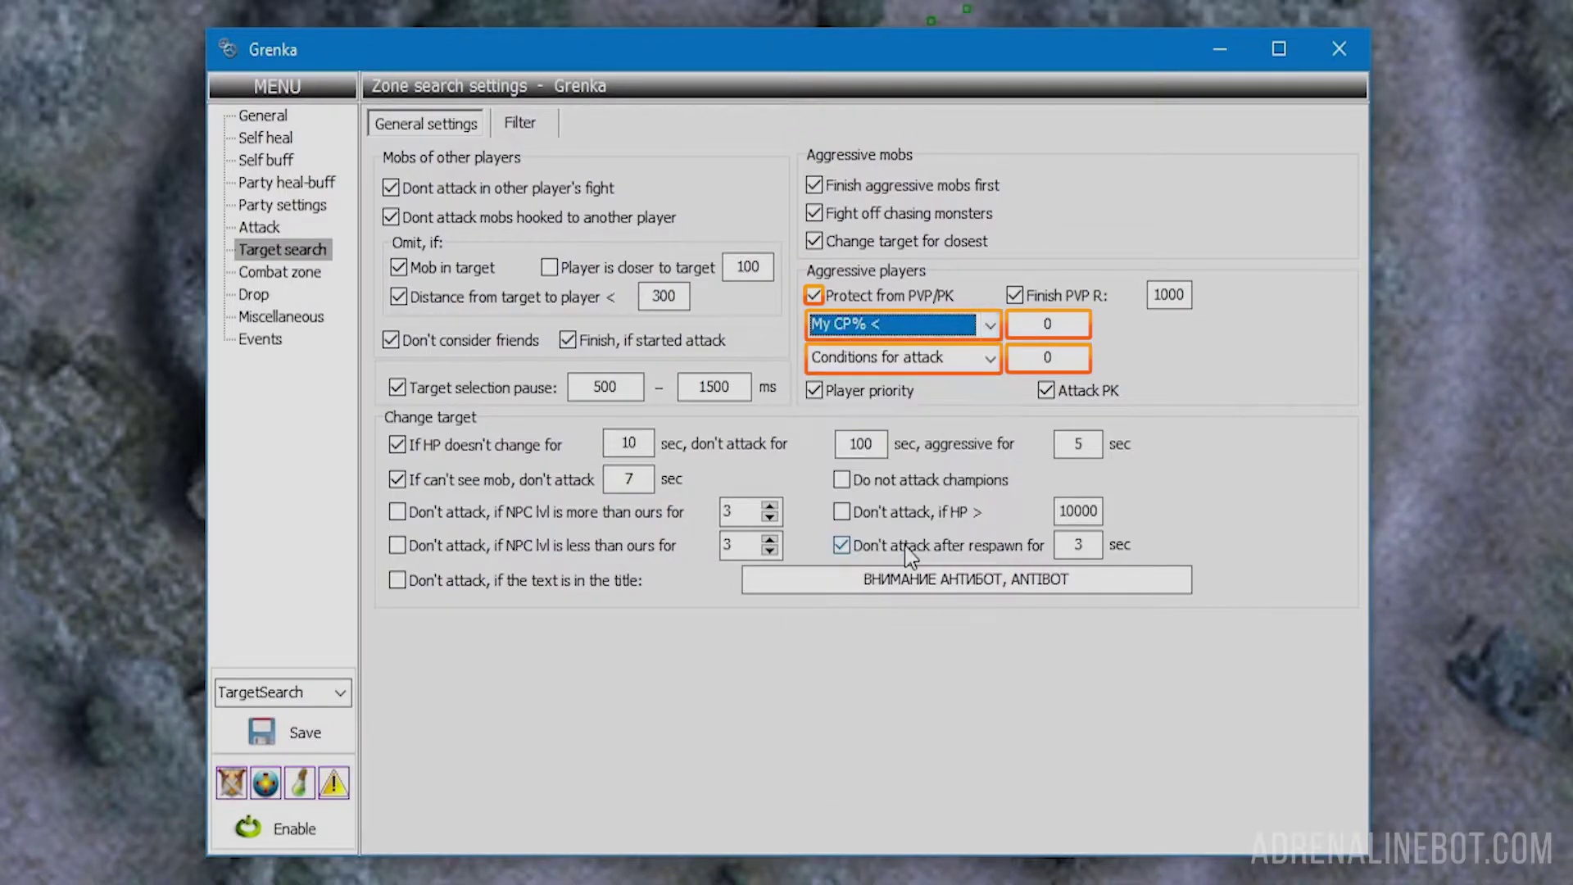
key("Tab")
key("BackSpace")
type("70")
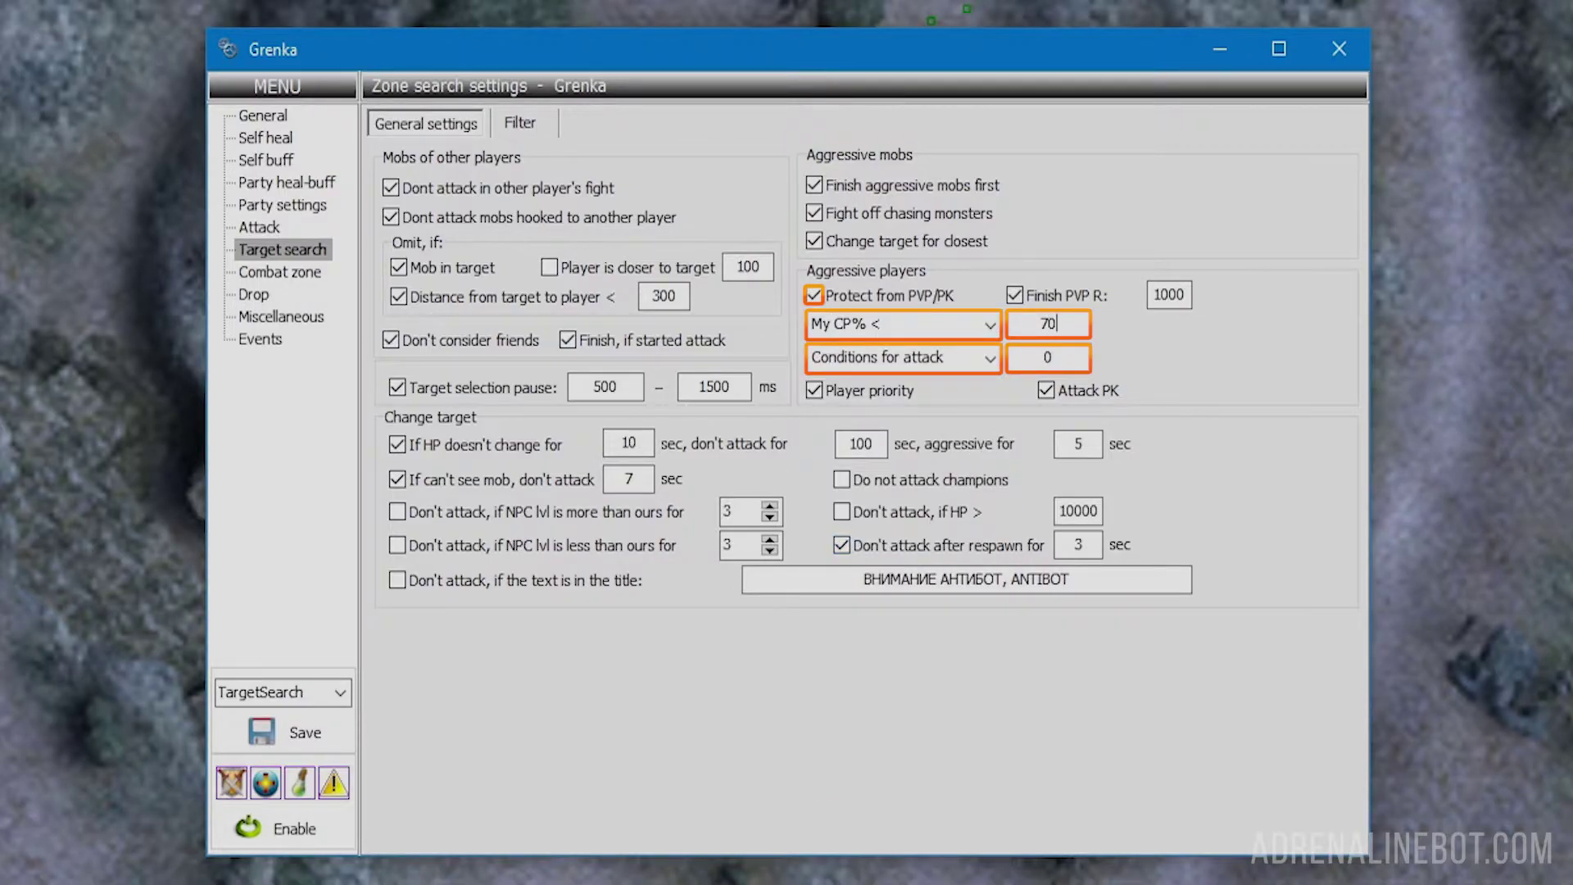
left_click(990, 359)
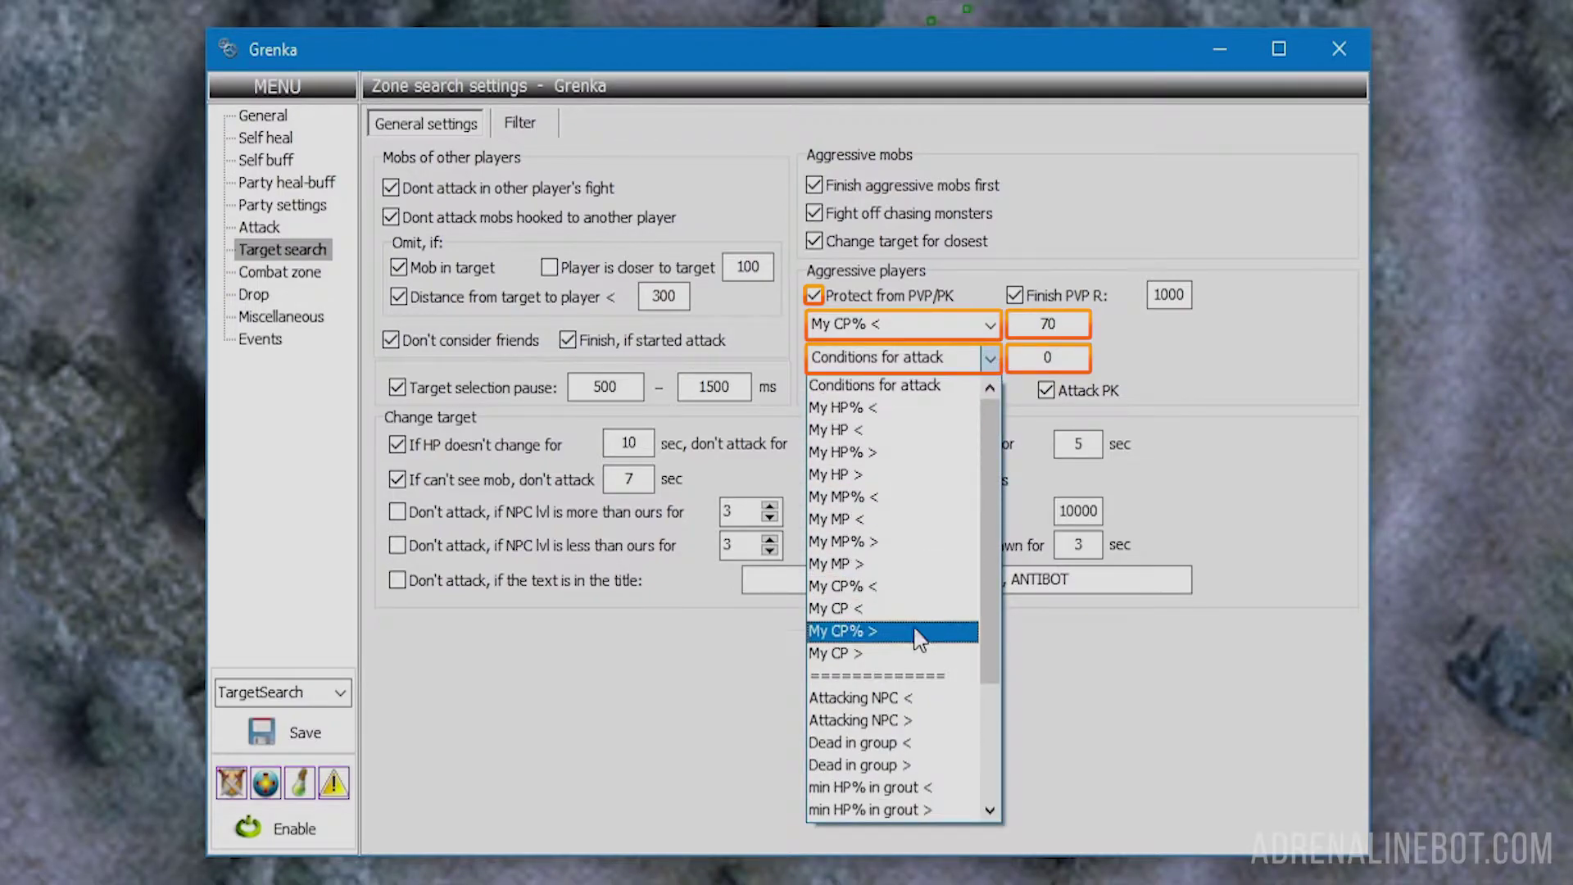
left_click(915, 699)
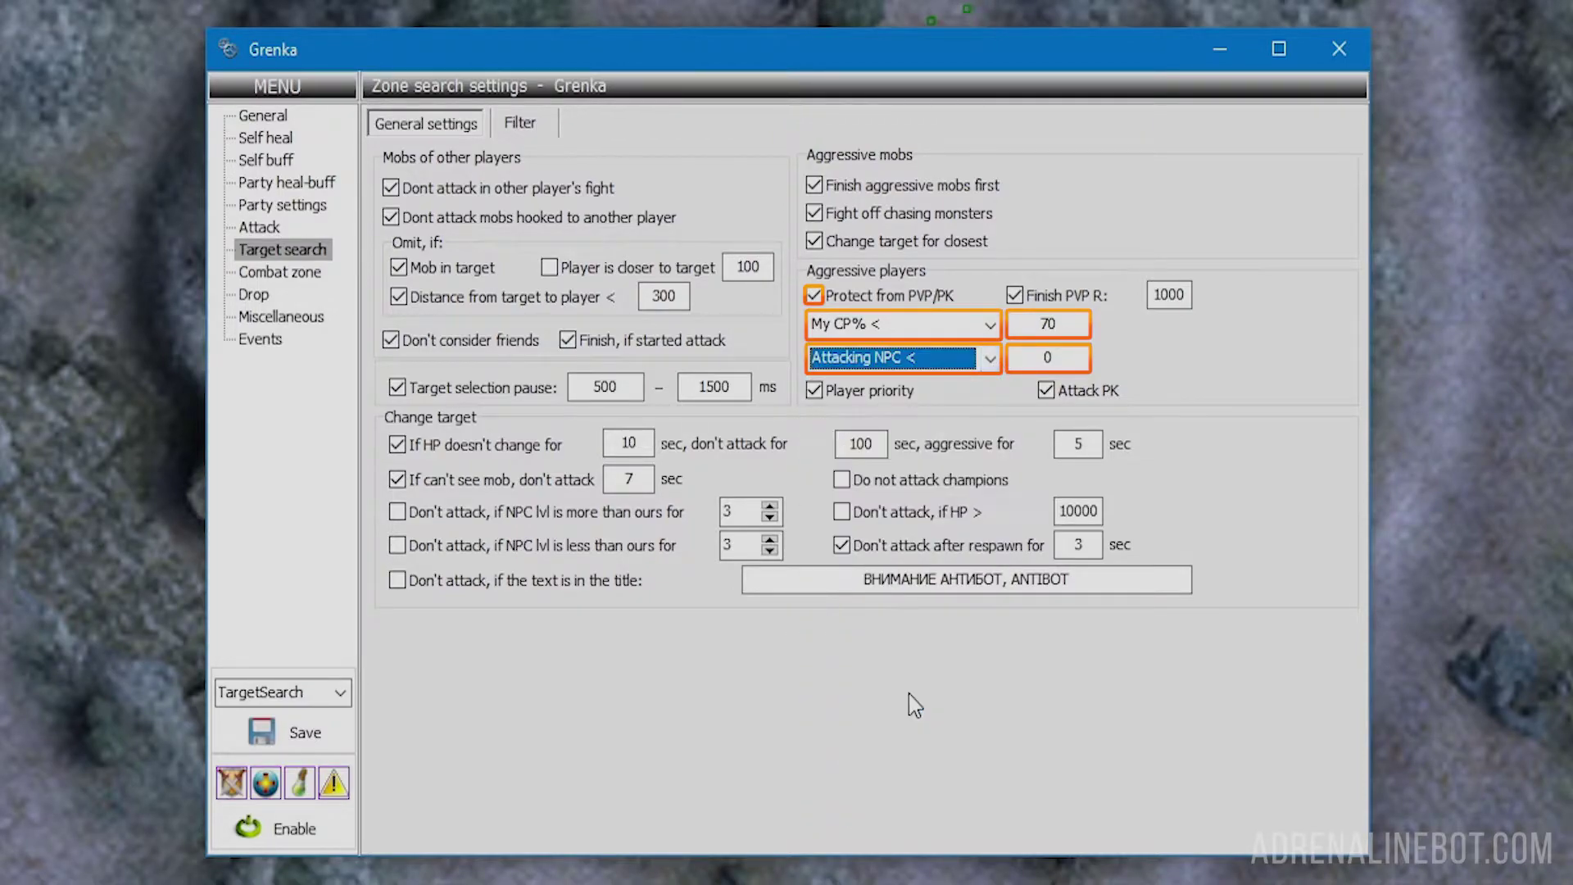
left_click(1069, 358)
key("BackSpace")
type("3")
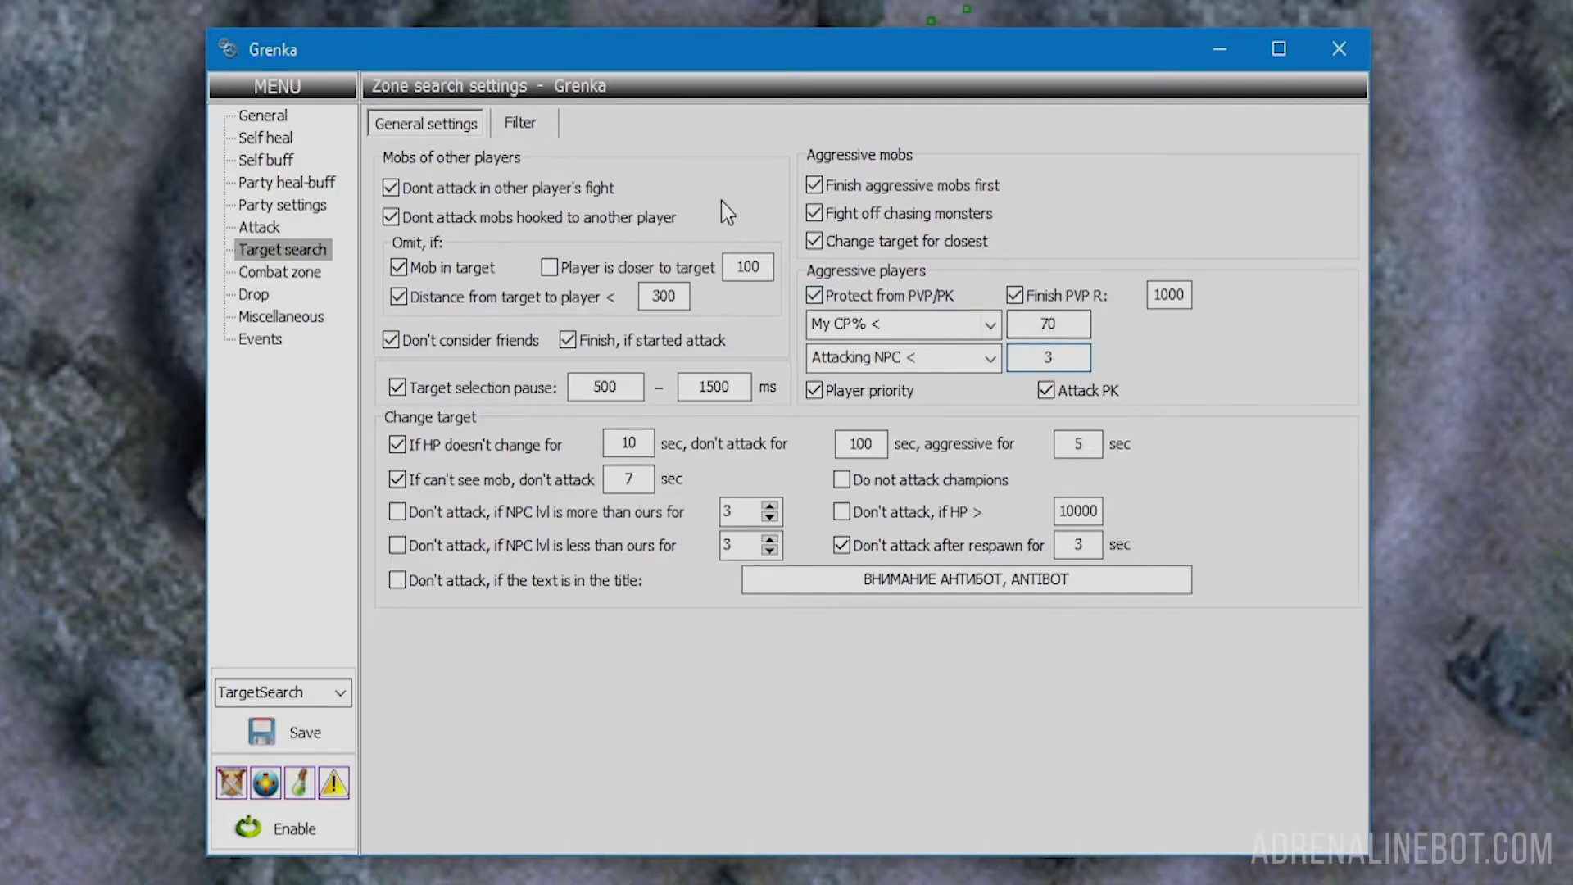
Switch to the Filter tab of the Target search settings.
left_click(533, 125)
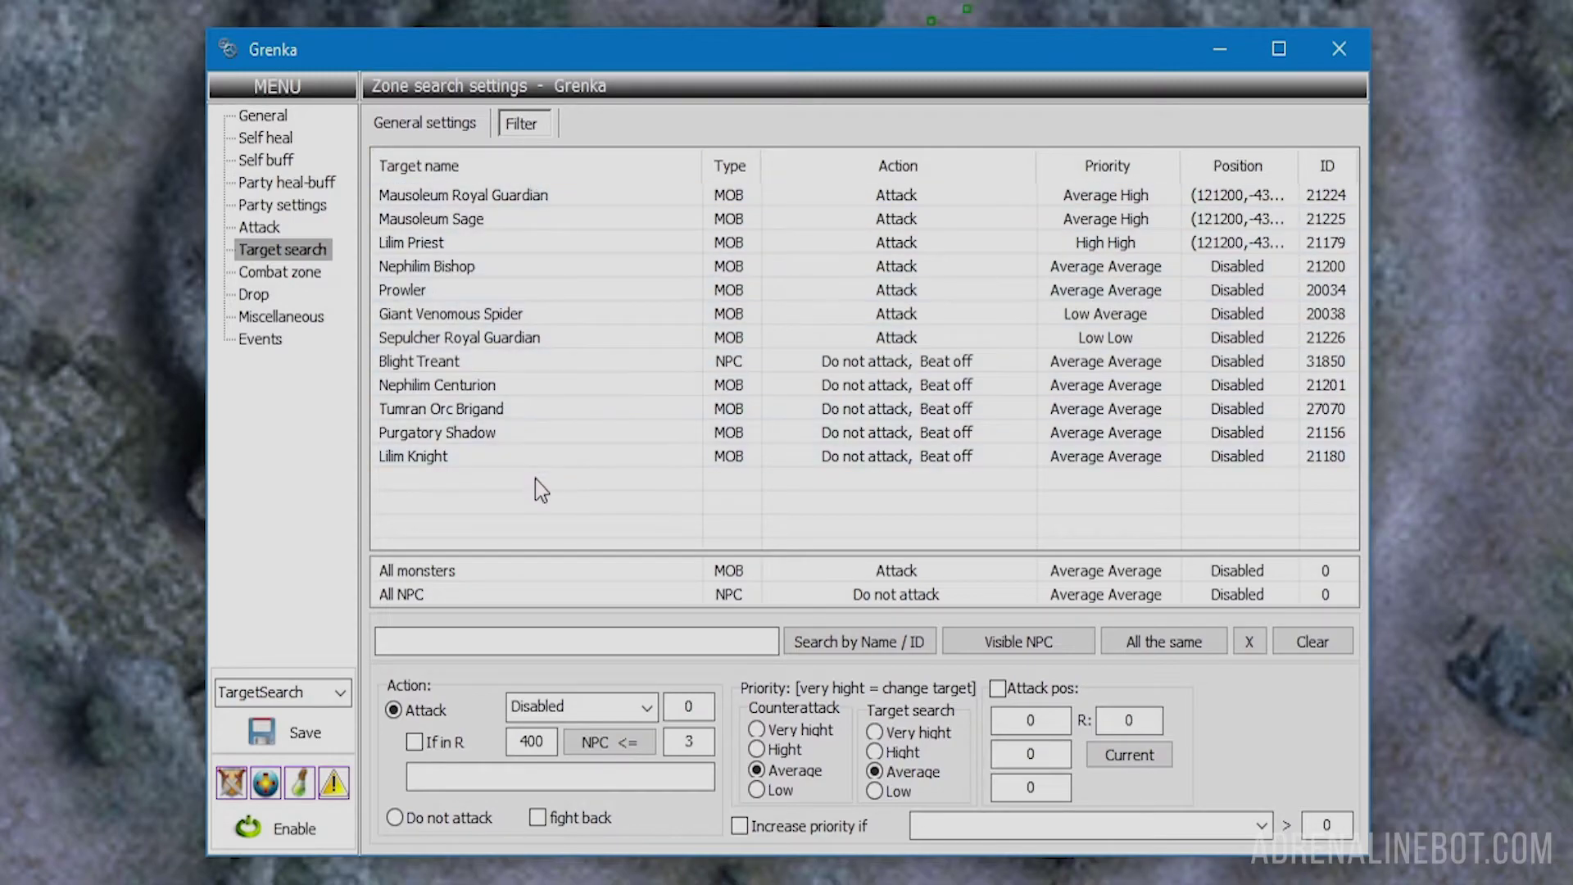
Search mobs by the name 'Breka' and tick only Breka Orc and Breka Orc Archer.
left_click(560, 635)
type("Breka")
left_click(800, 648)
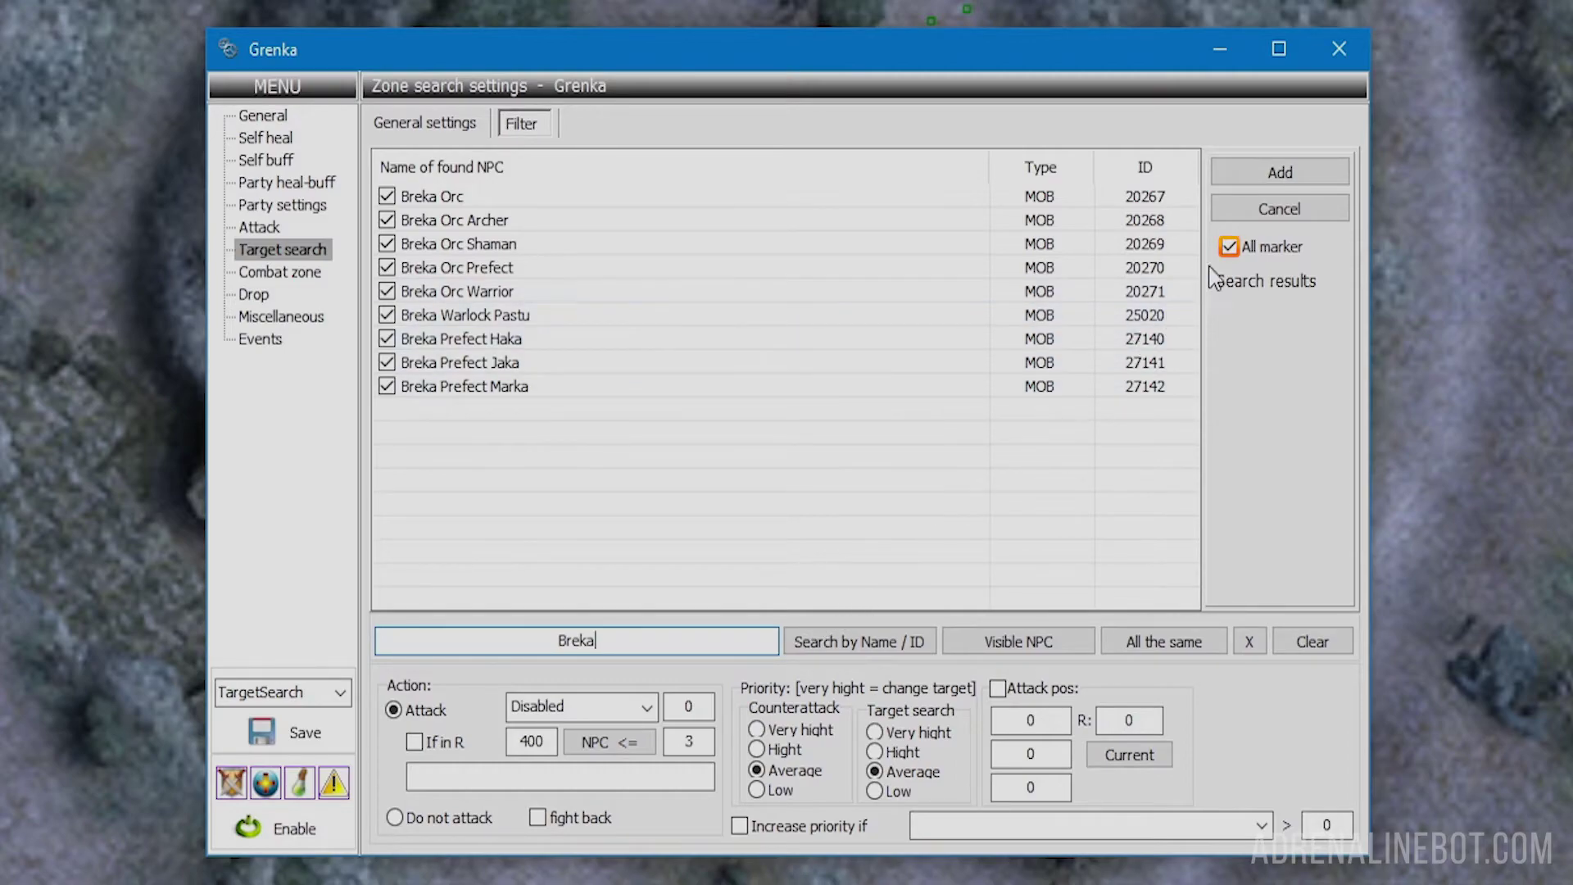
left_click(1230, 249)
left_click(386, 197)
left_click(388, 225)
Add Breka Orc and Breka Orc Archer as Attack targets, then select the Breka Orc row.
left_click(1256, 170)
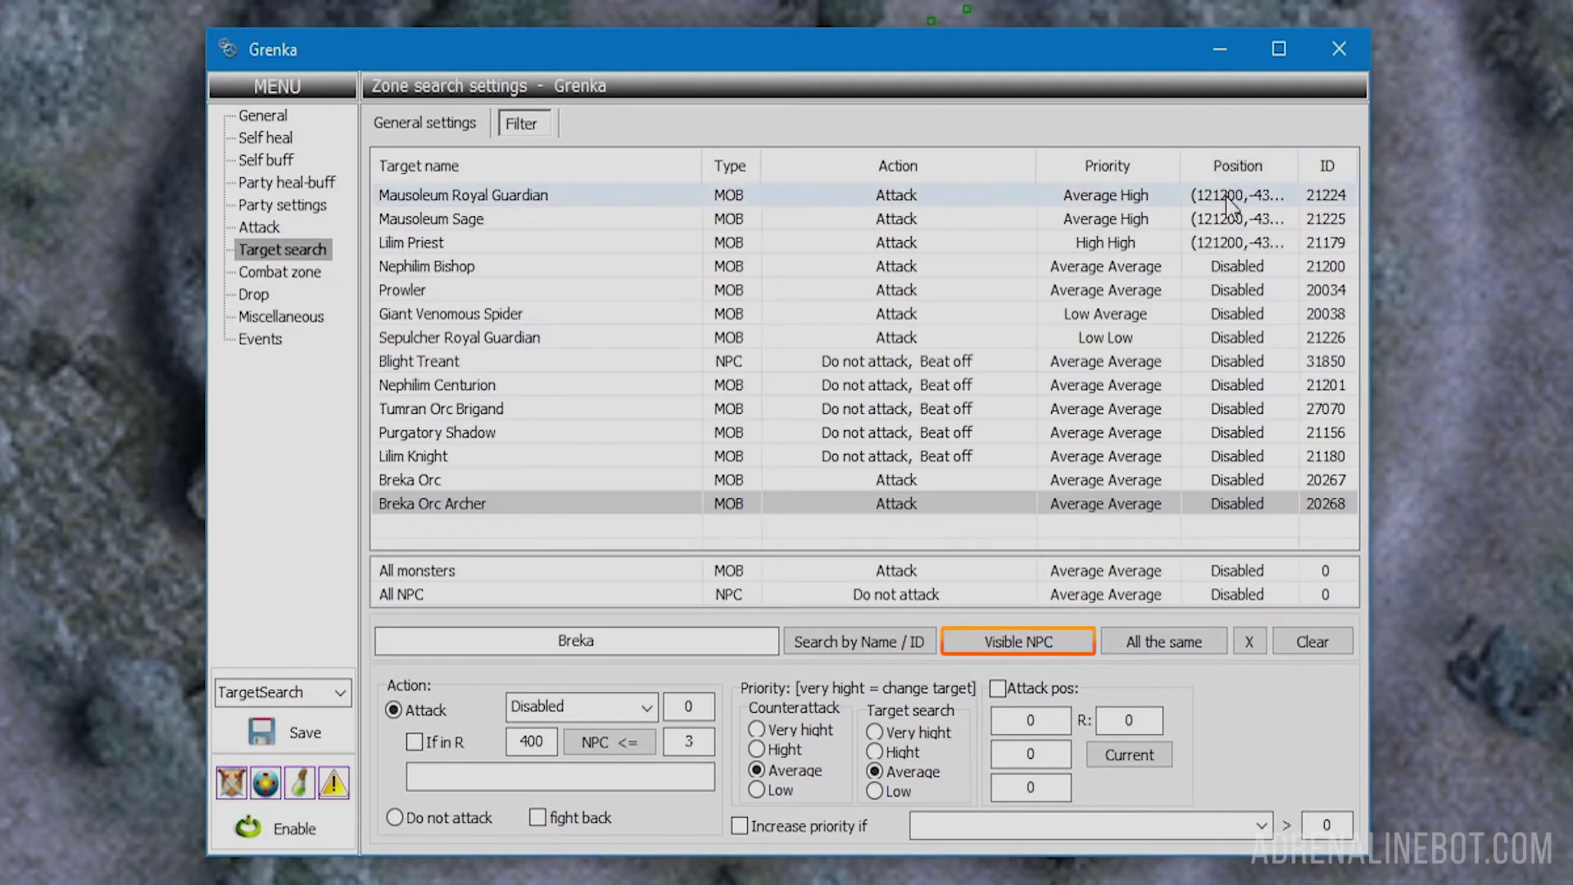
left_click(1004, 640)
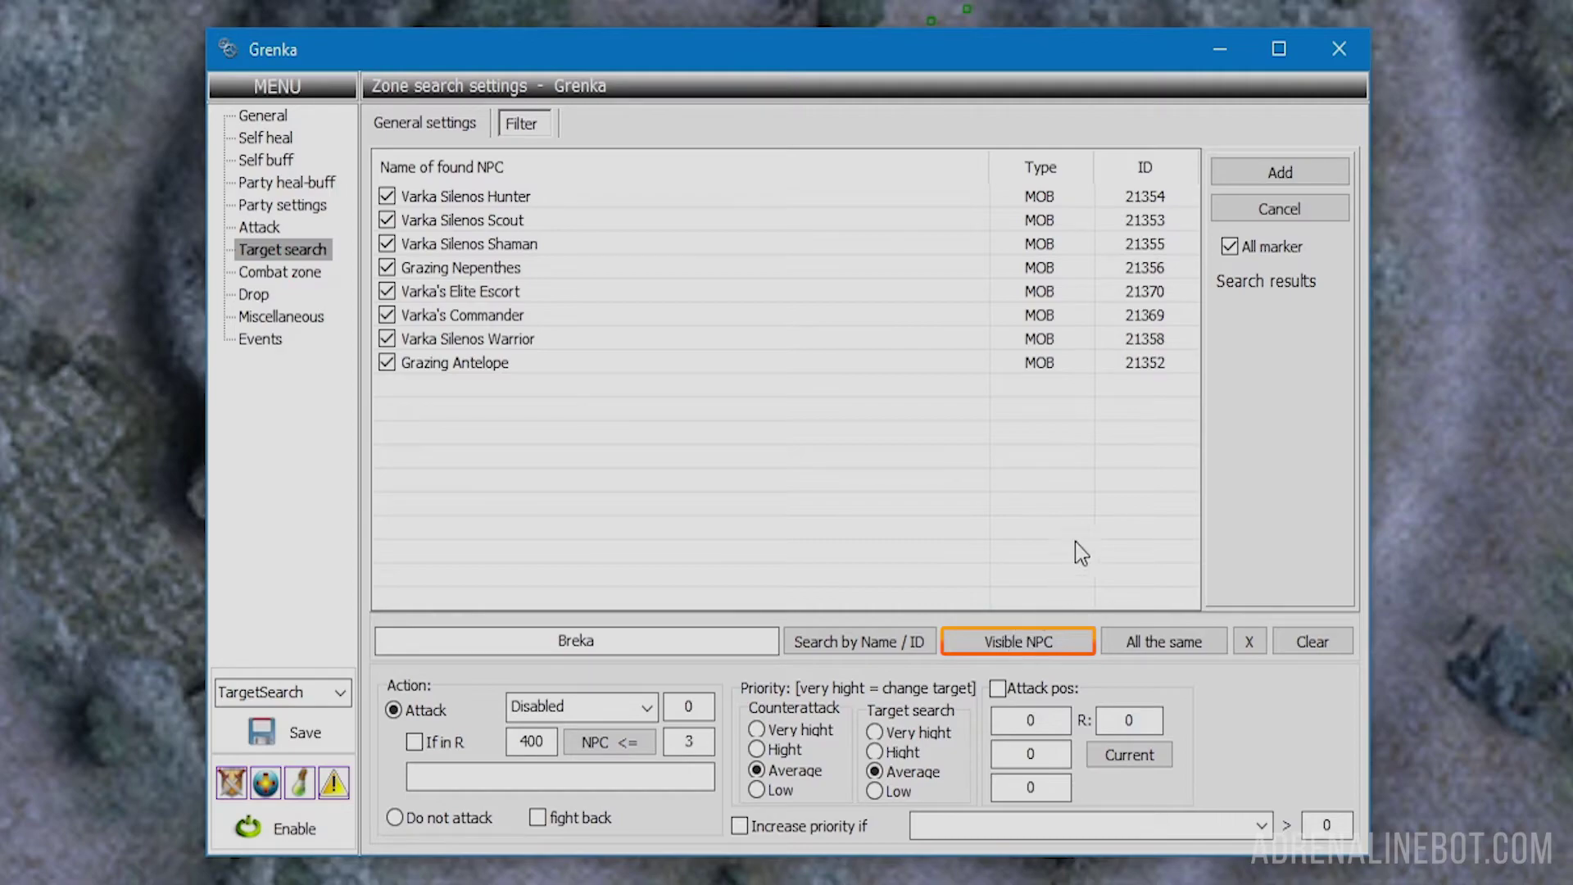
left_click(1246, 212)
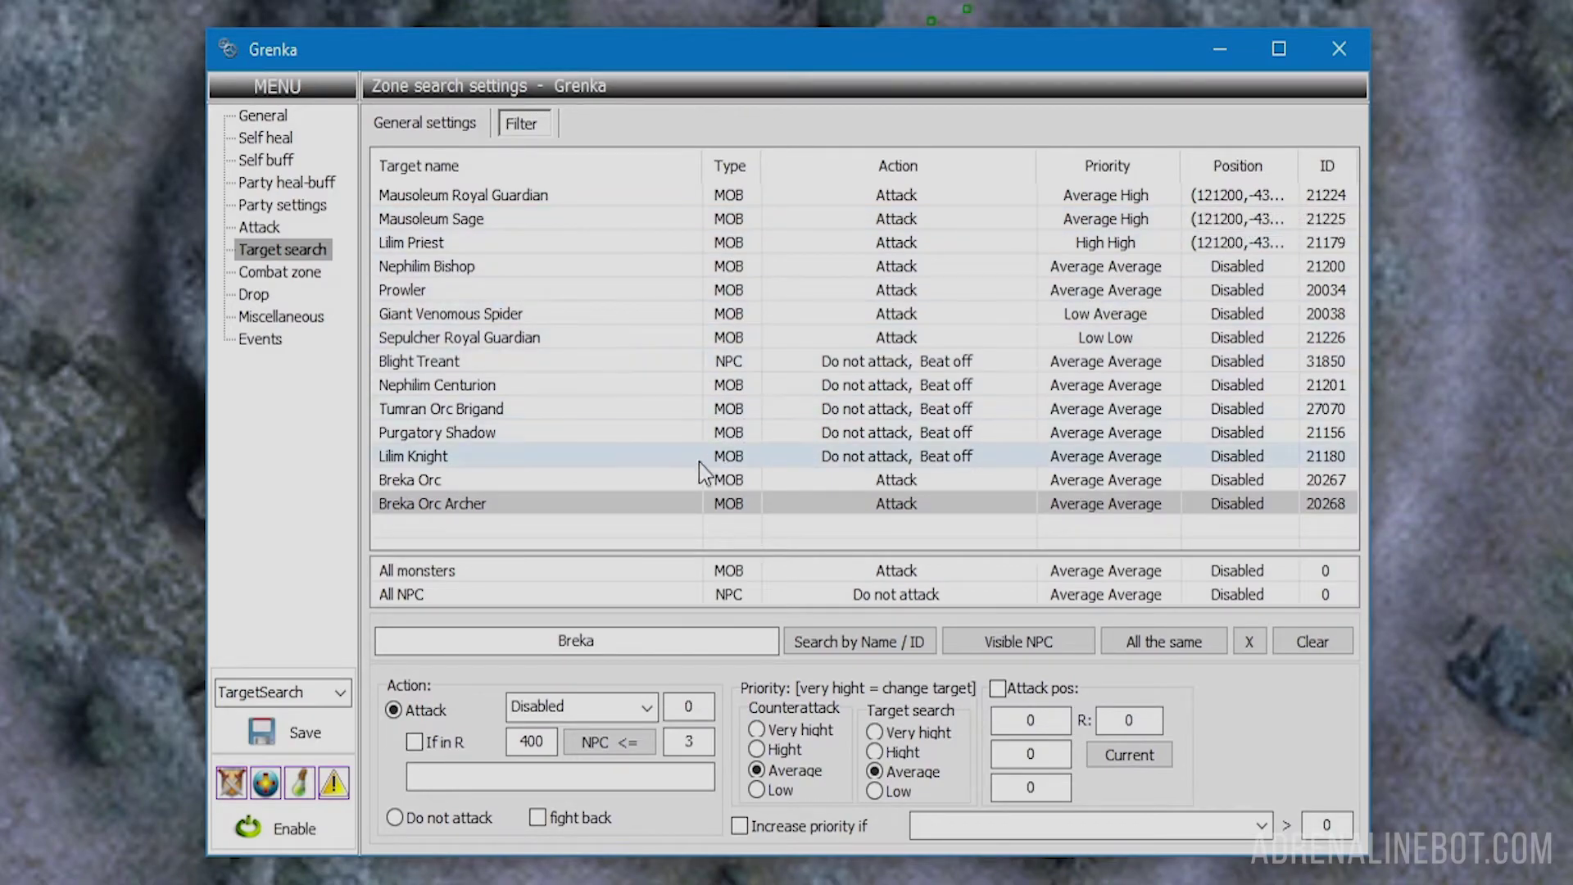
left_click(672, 480)
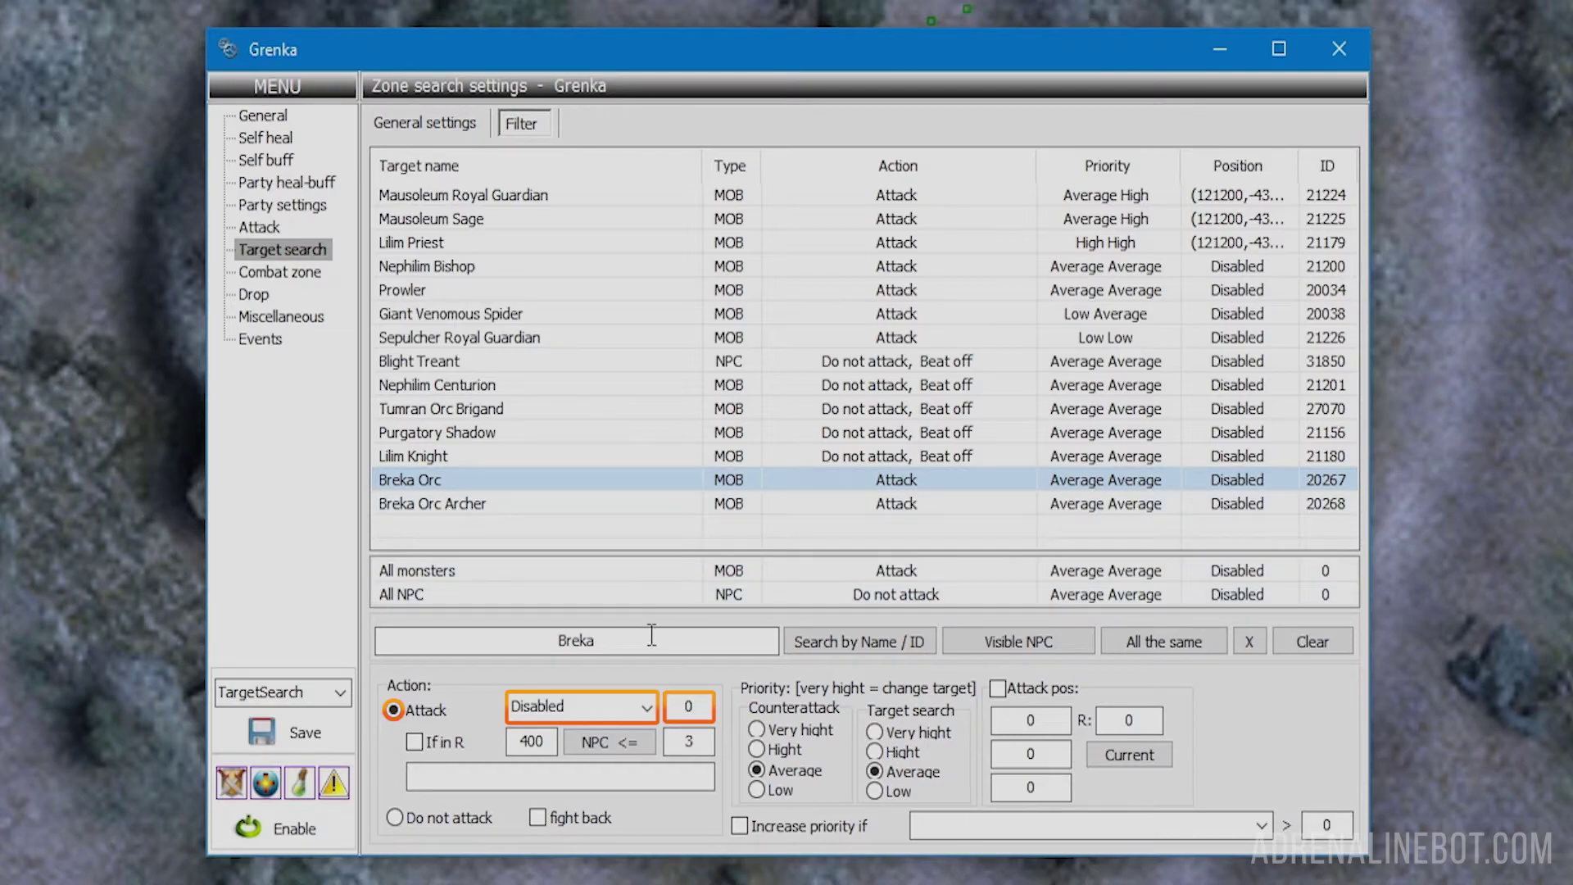
left_click(648, 708)
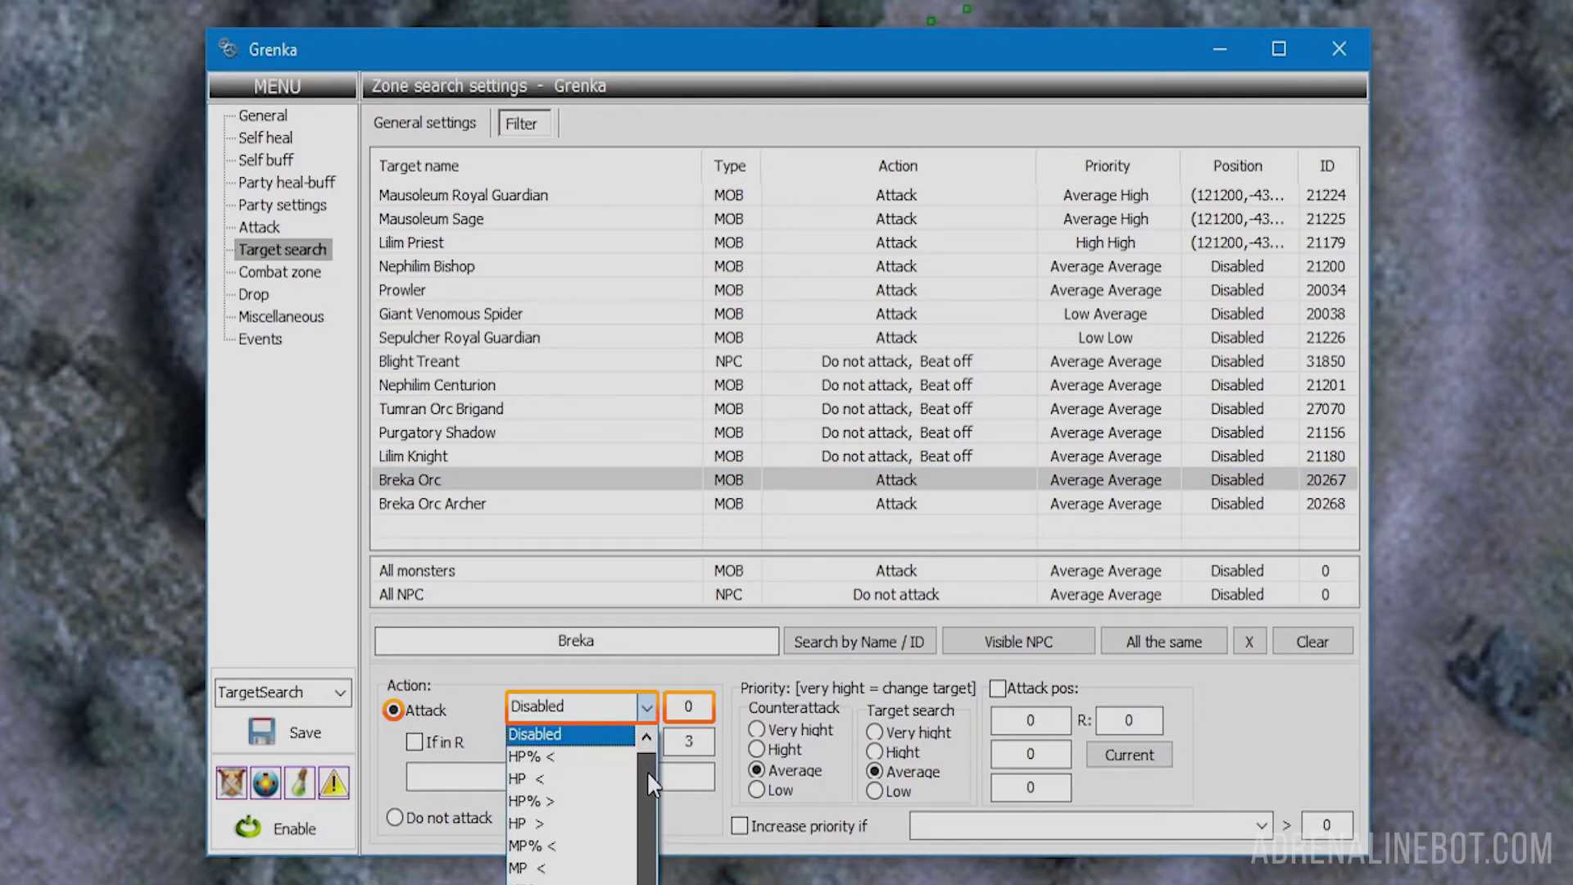
mouse_move(646, 770)
left_mouse_down()
mouse_move(647, 853)
mouse_move(656, 775)
left_mouse_up()
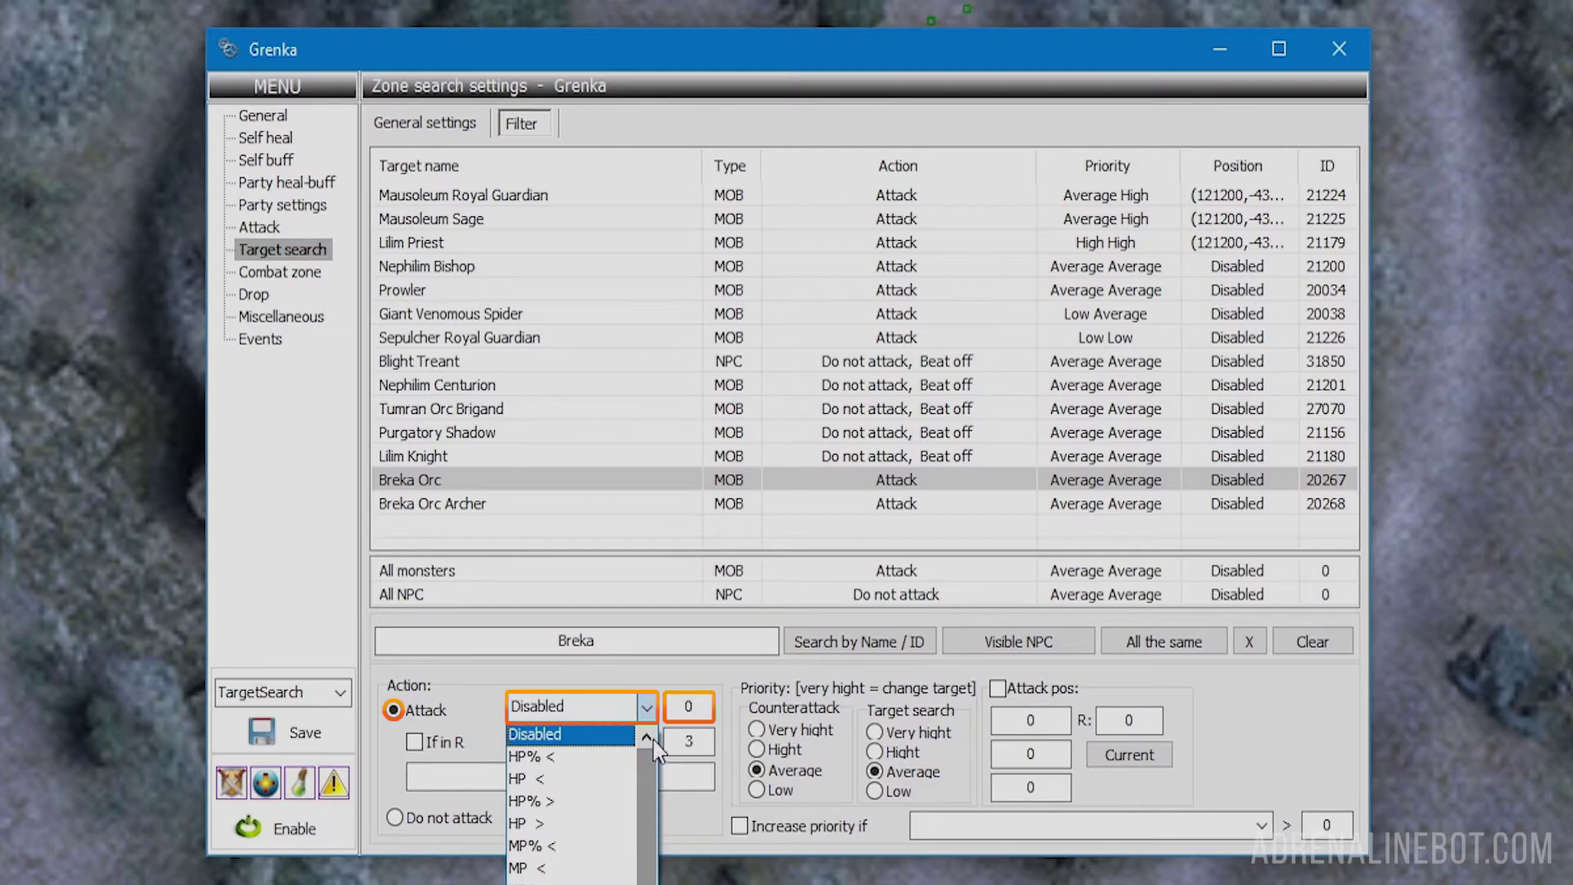
left_click(656, 716)
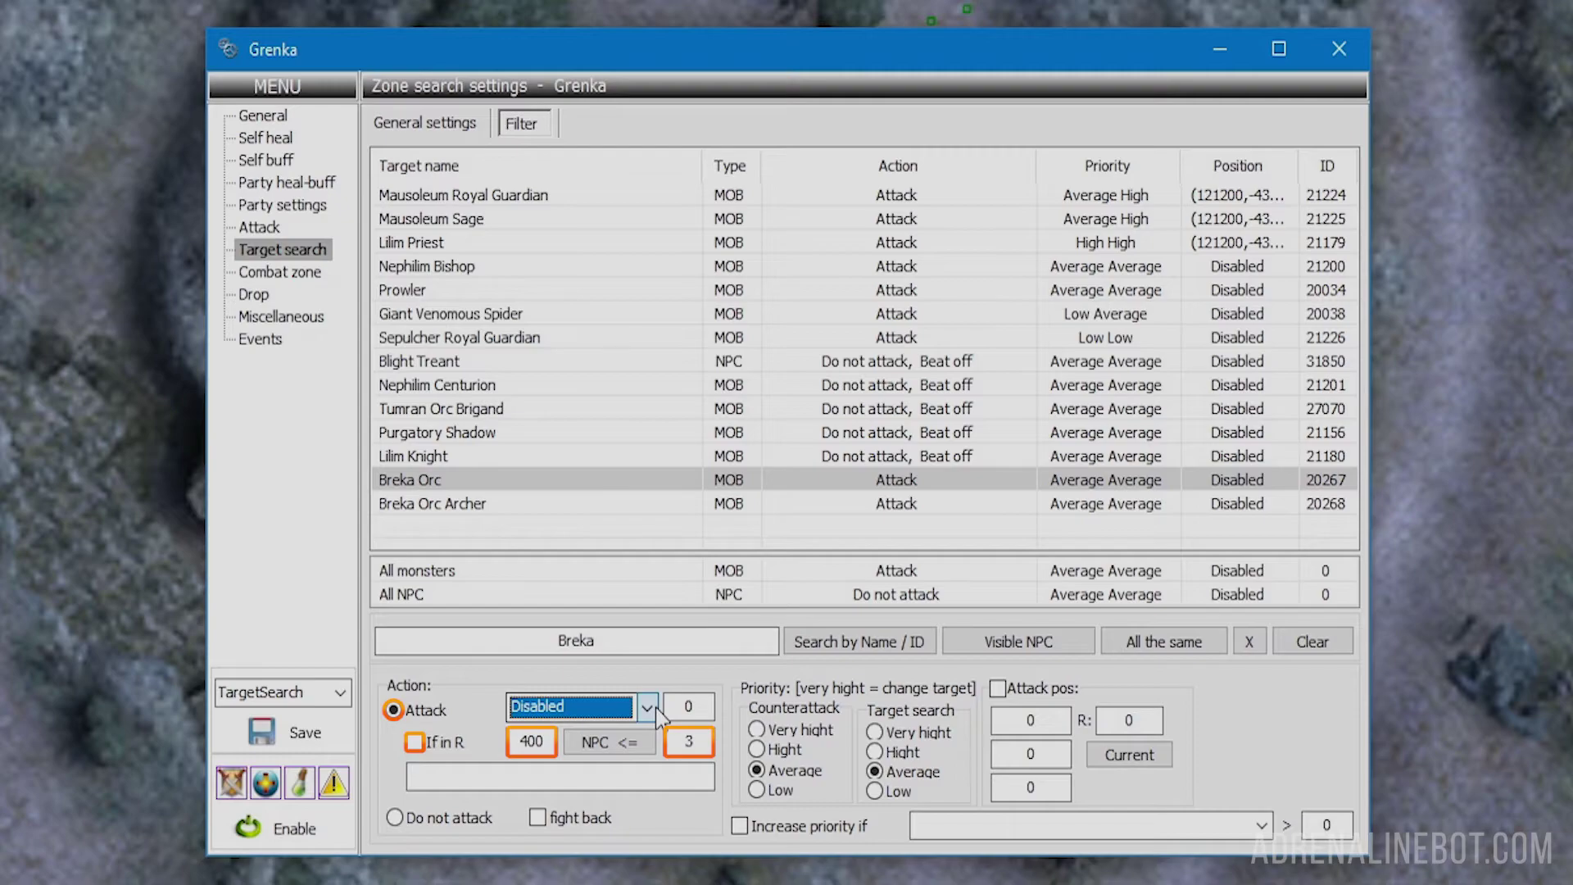
Set Breka Orc's If in R radius to 600, keep NPC <=, and open the Names list.
left_click(547, 742)
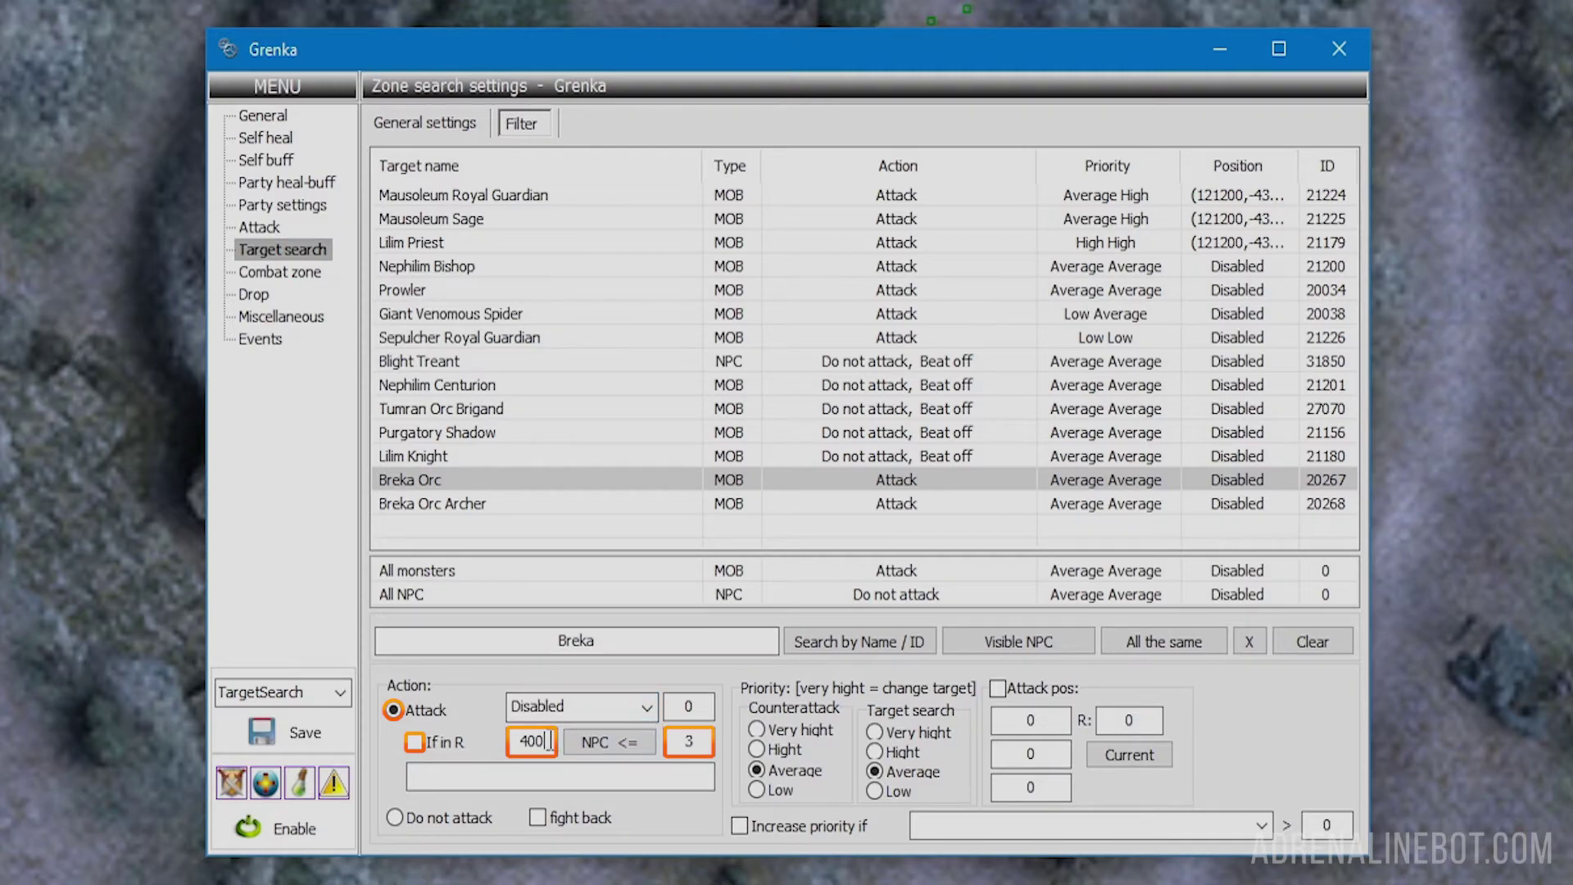
key("BackSpace")
key("BackSpace")
key("BackSpace")
type("600")
left_click(584, 742)
left_click(584, 743)
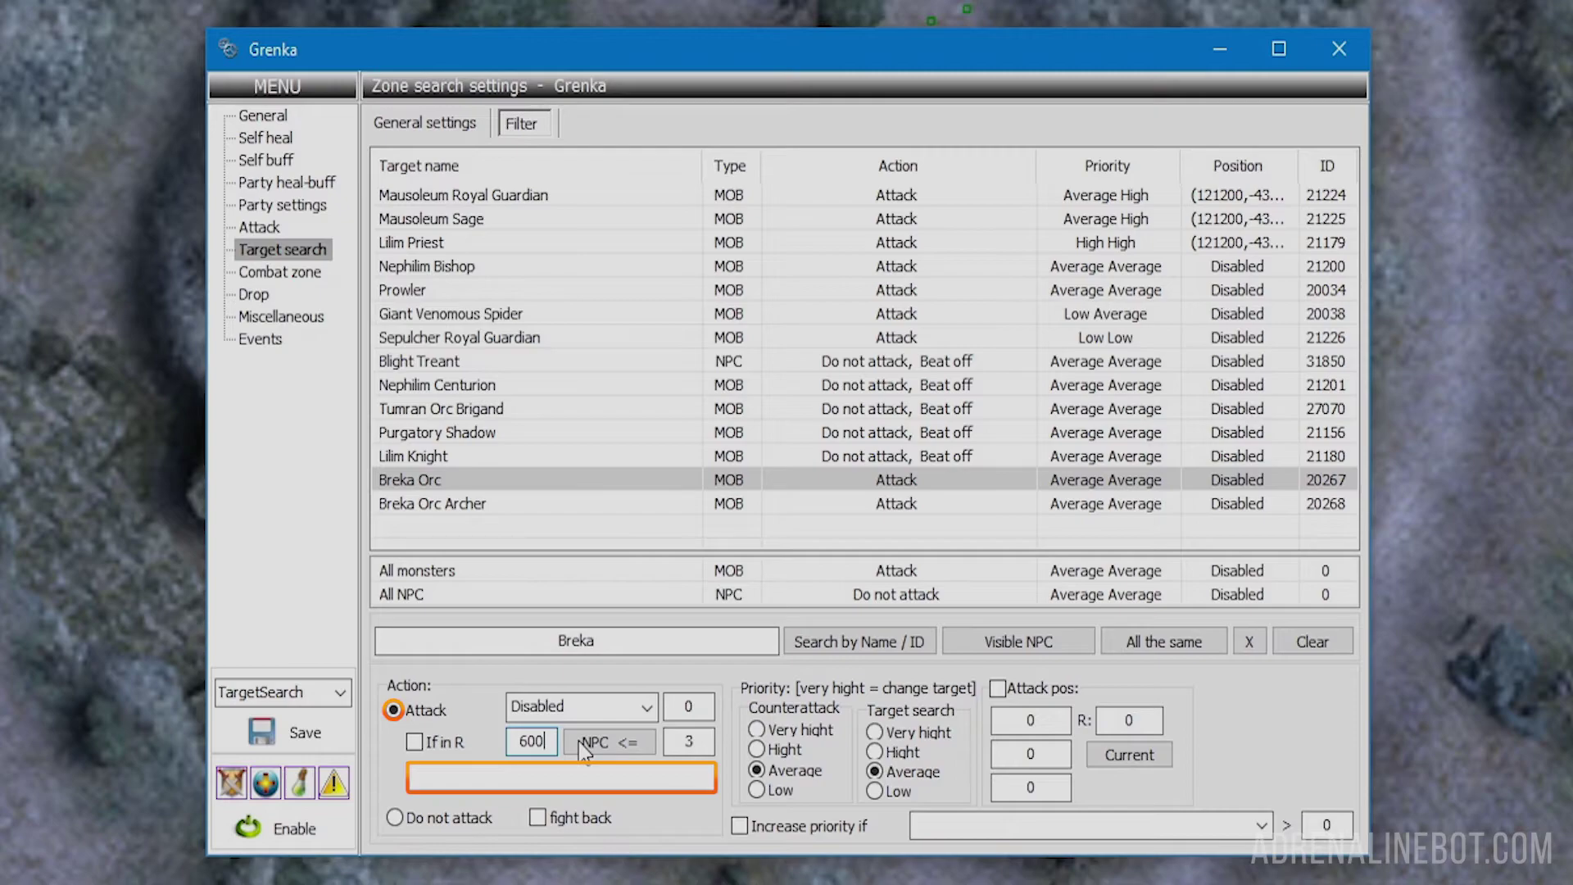
left_click(564, 778)
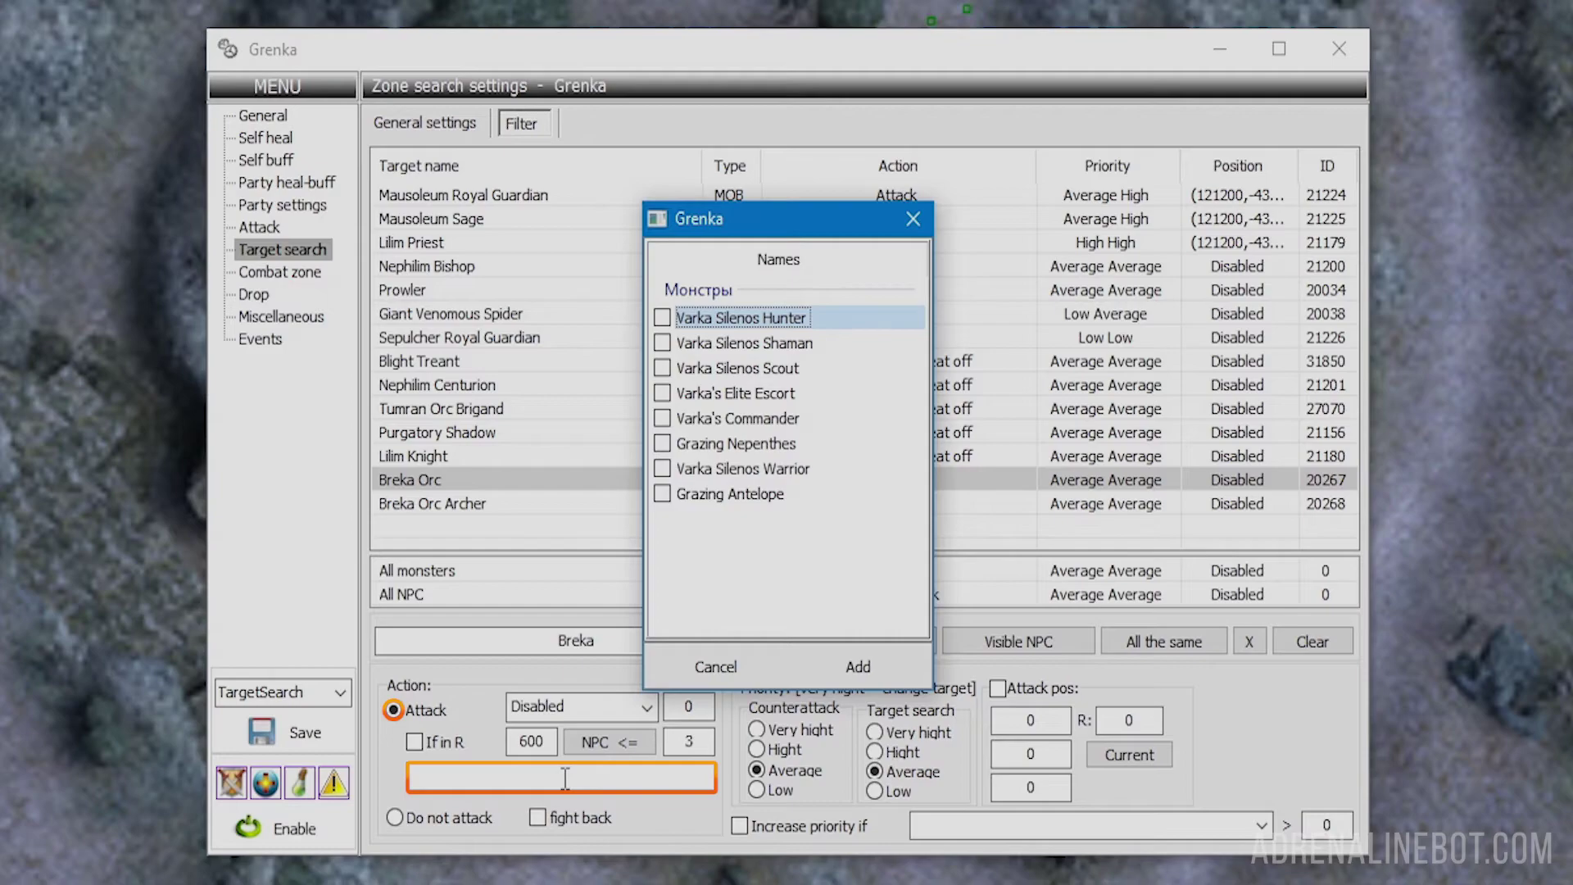
Tick Grazing Nepenthes and Varka Silenos Warrior, then cancel the Names list without adding them.
left_click(662, 444)
left_click(663, 468)
left_click(716, 666)
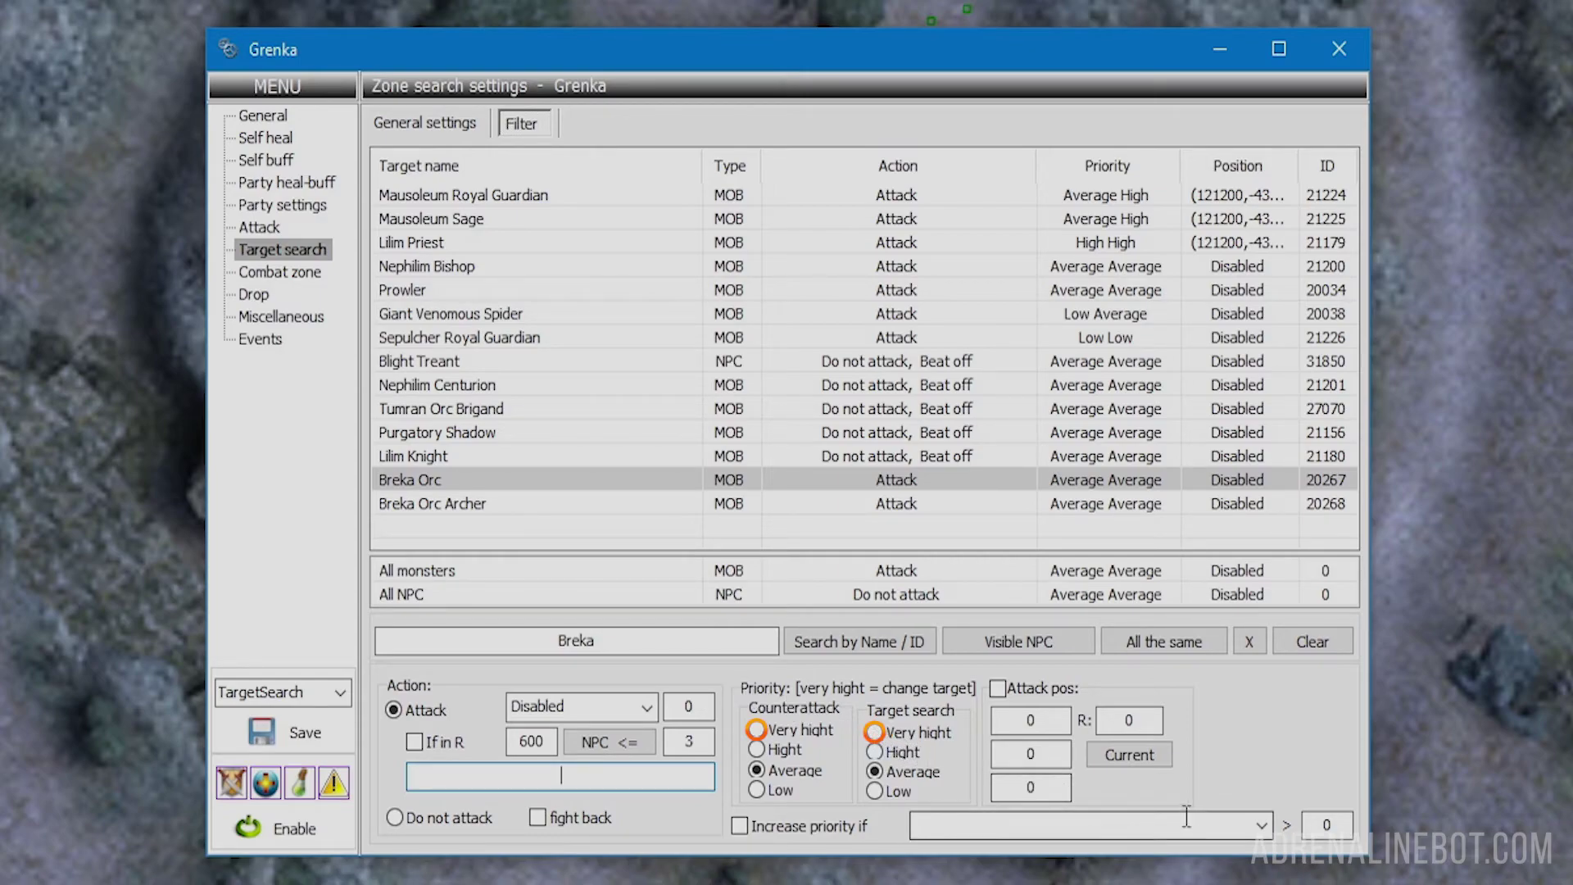
left_click(1262, 828)
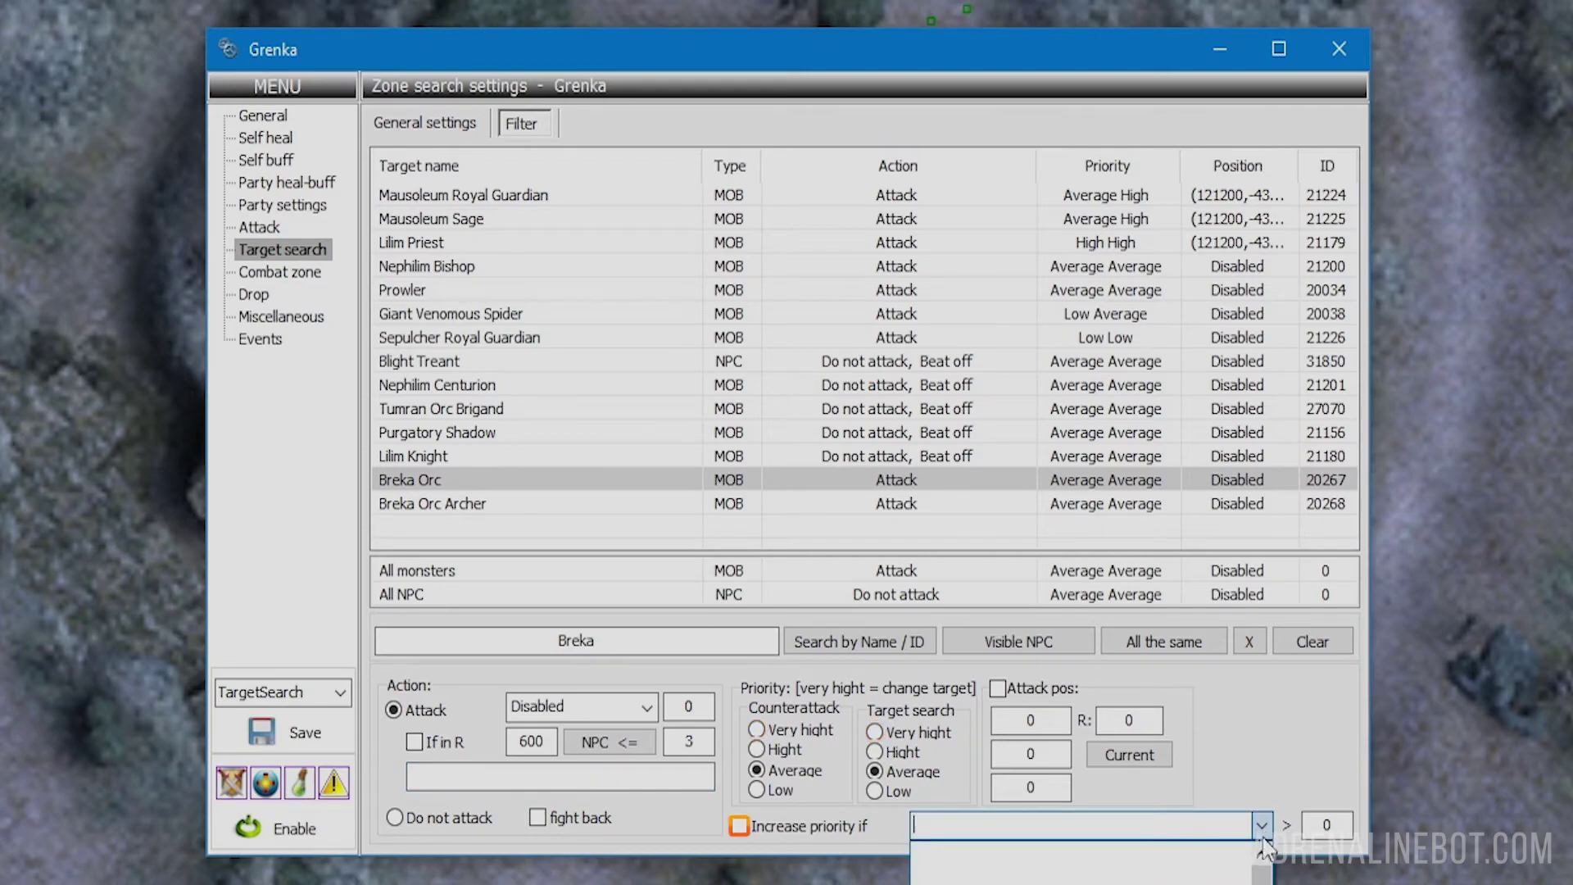
scroll(1266, 878, "down", 10)
scroll(1267, 879, "down", 10)
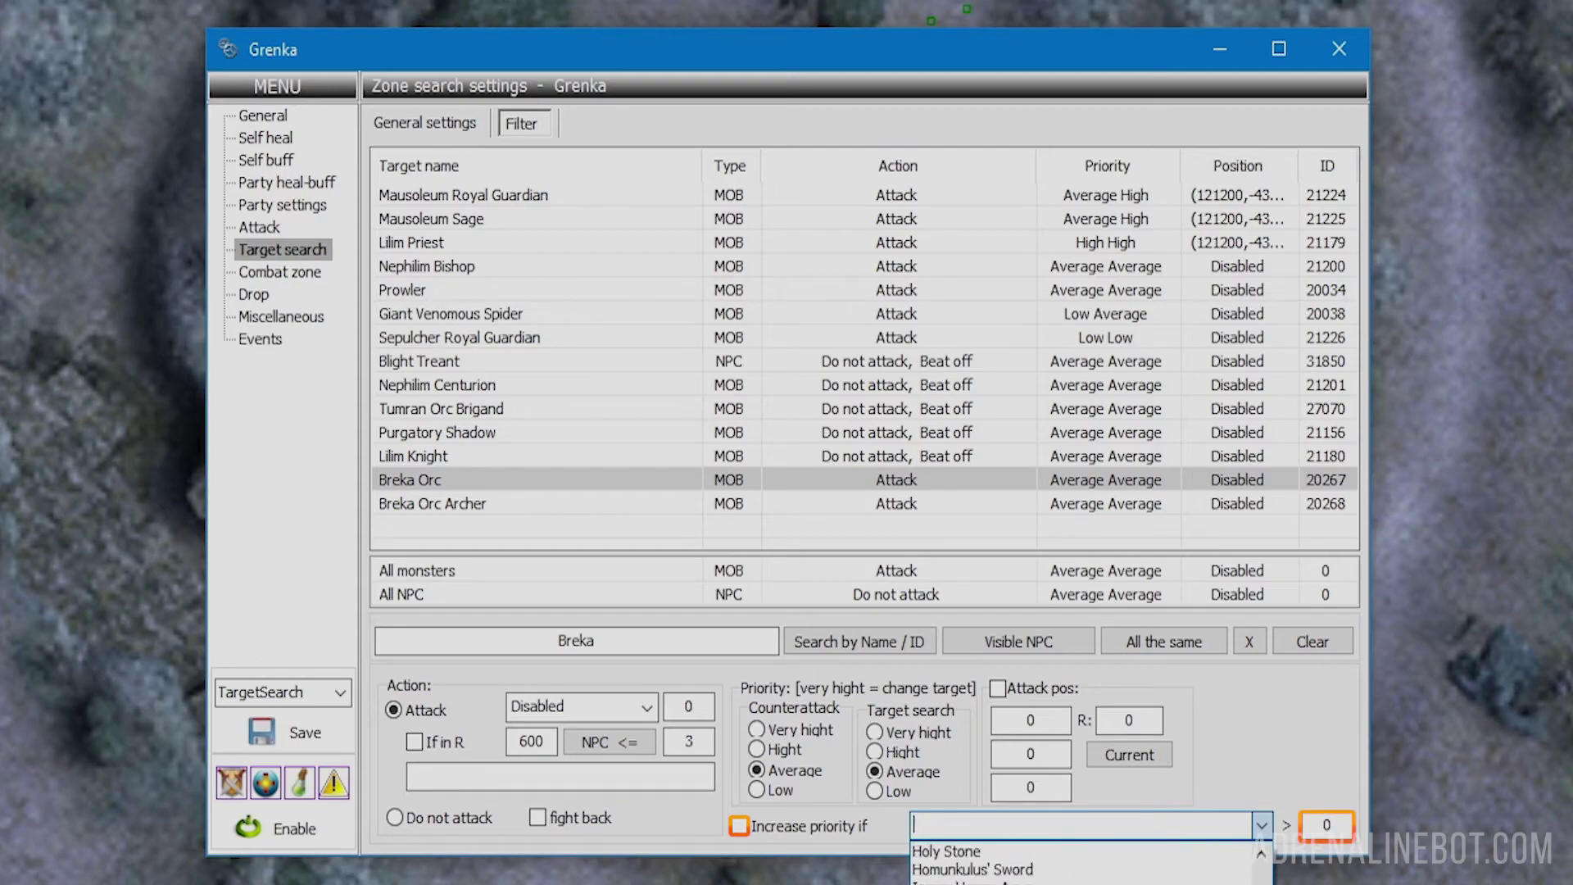
scroll(1266, 878, "down", 8)
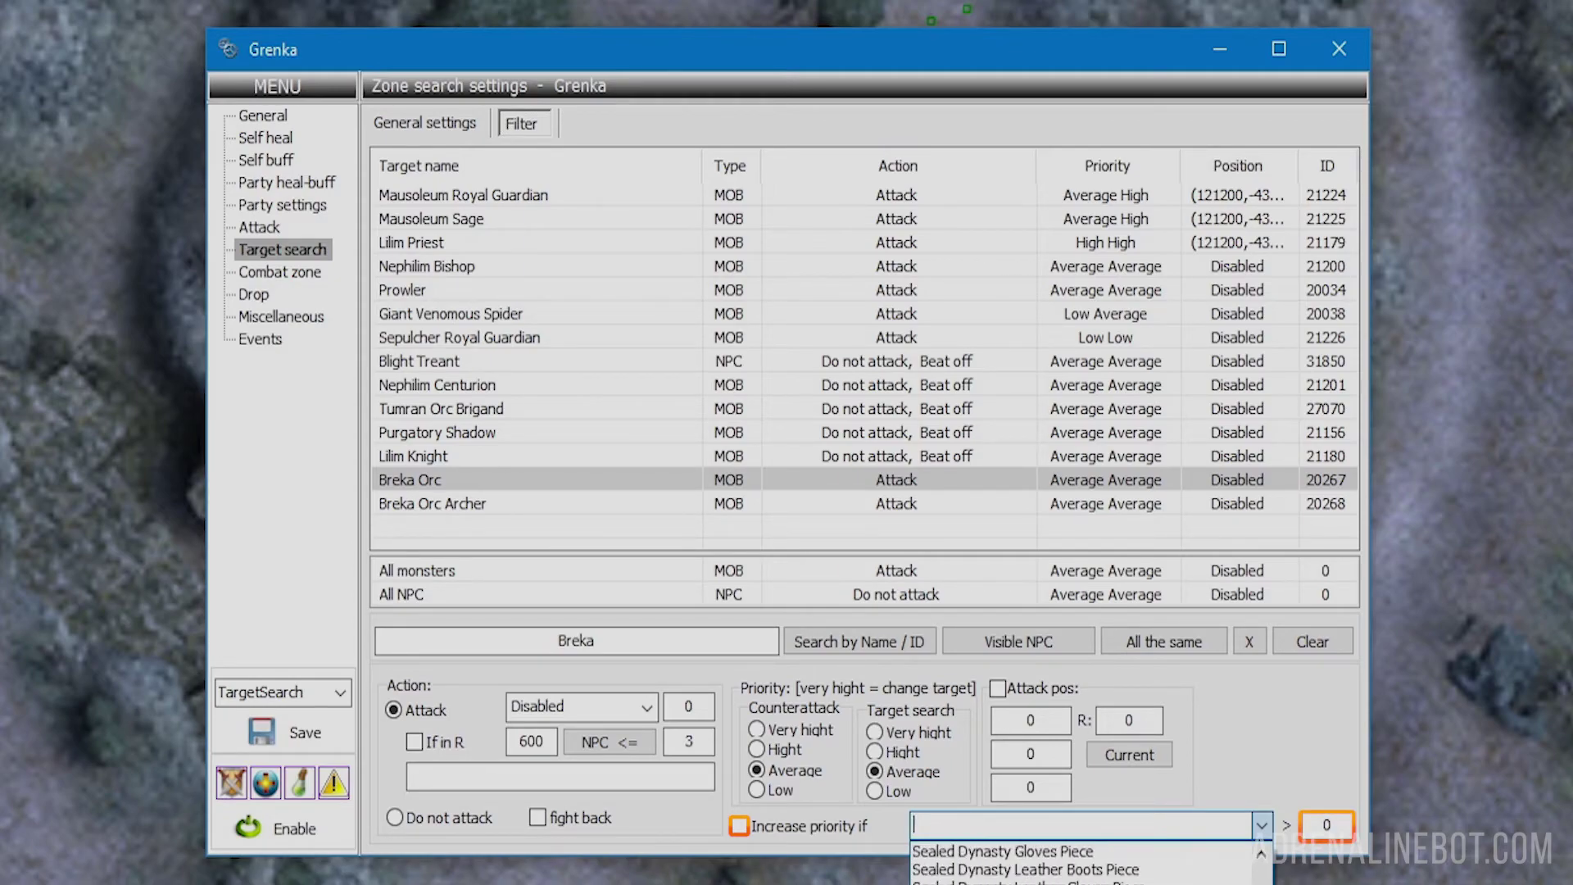
scroll(1266, 879, "up", 10)
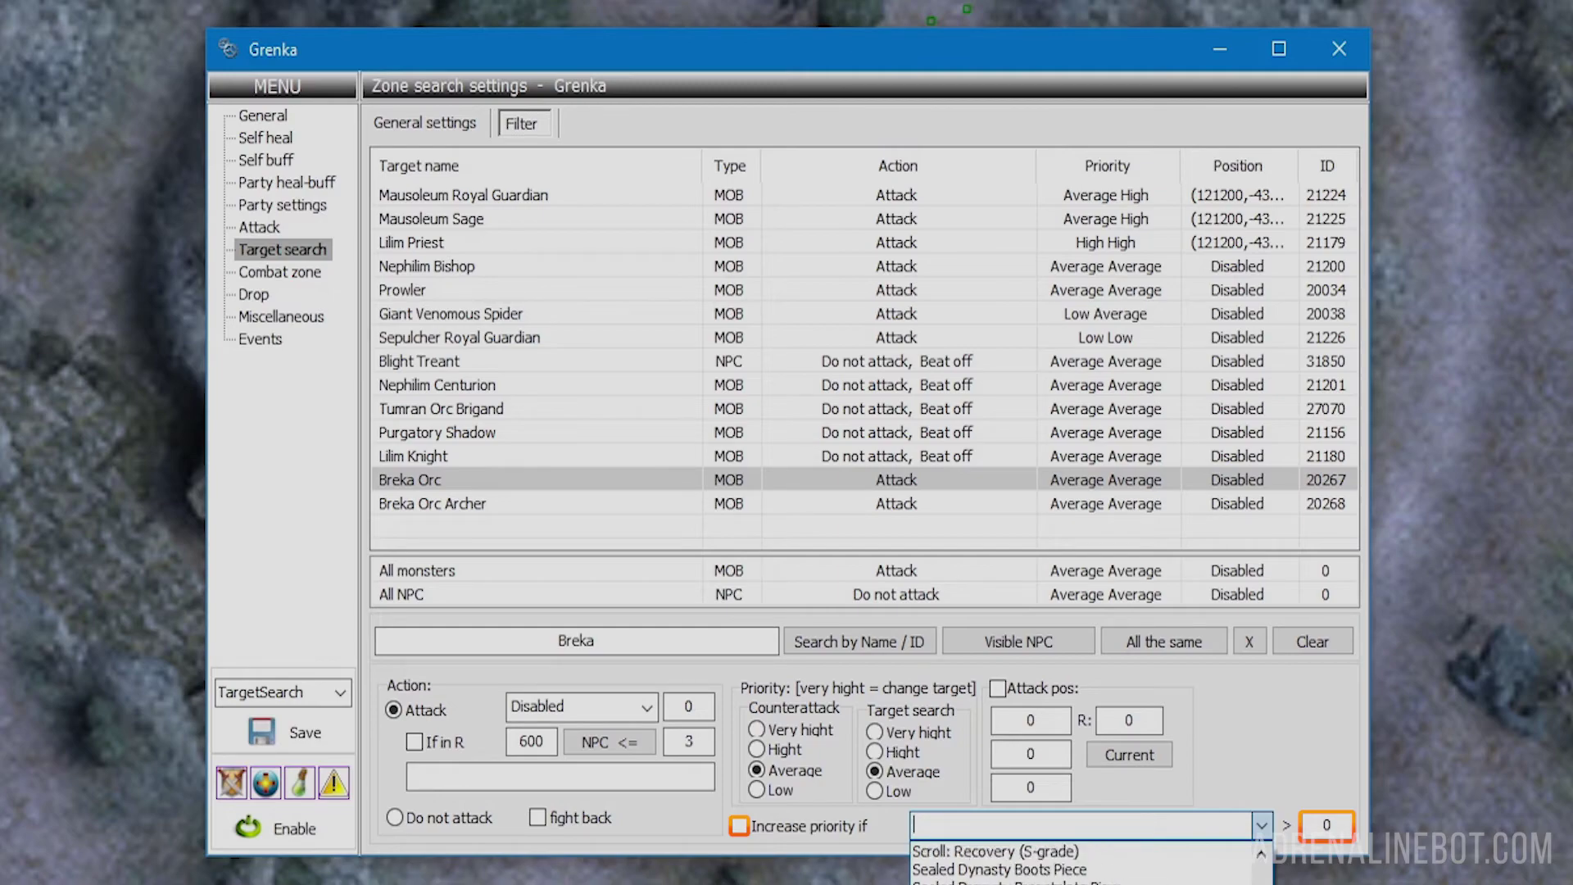
scroll(1263, 877, "up", 12)
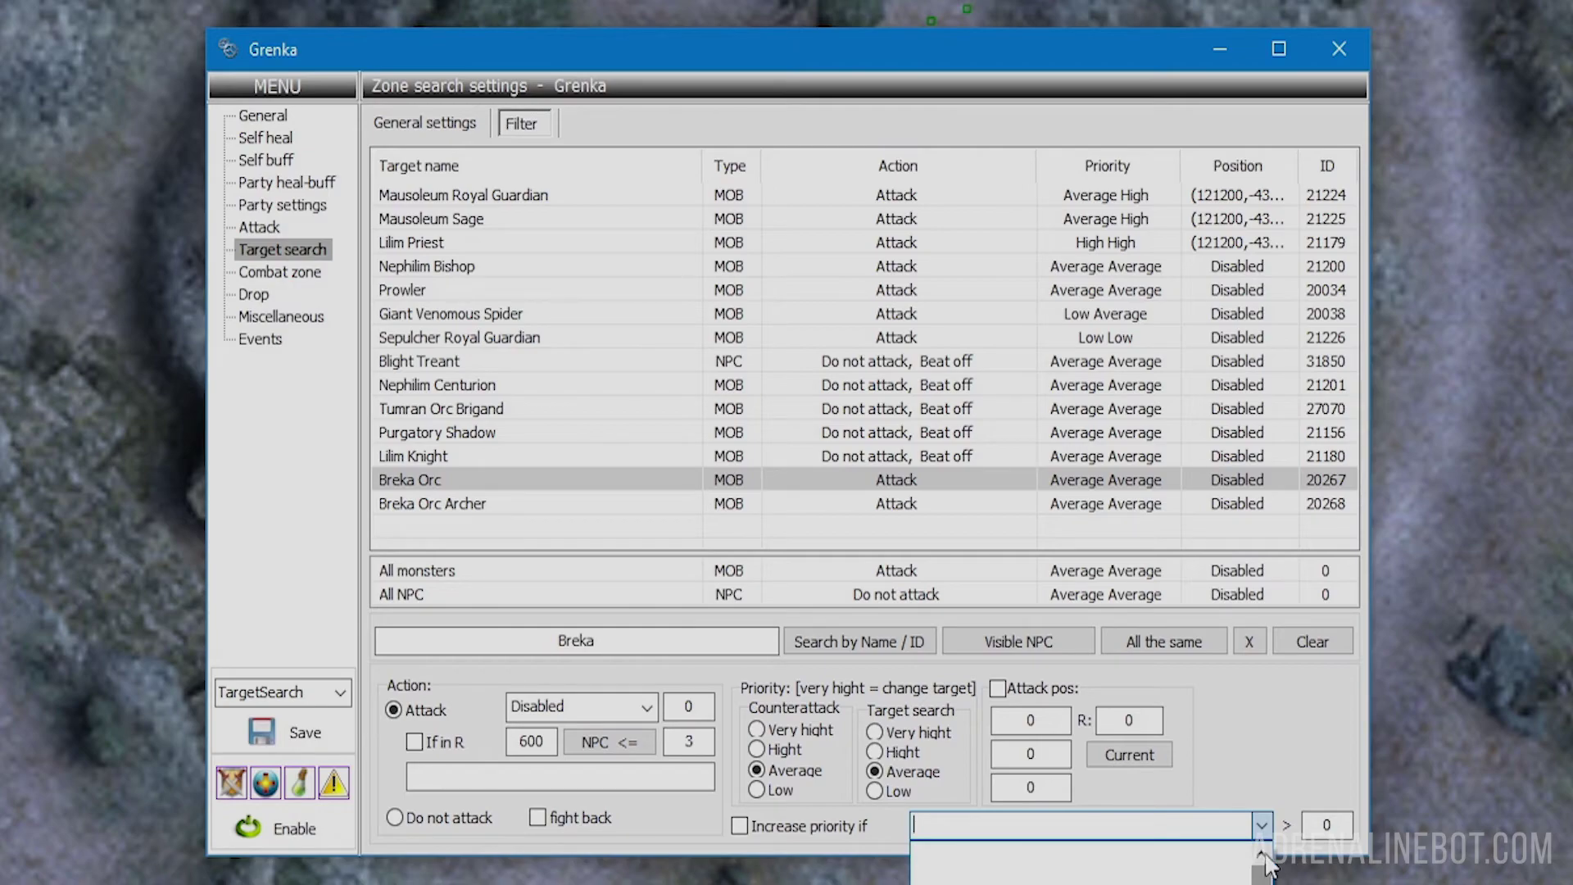
left_click(1262, 826)
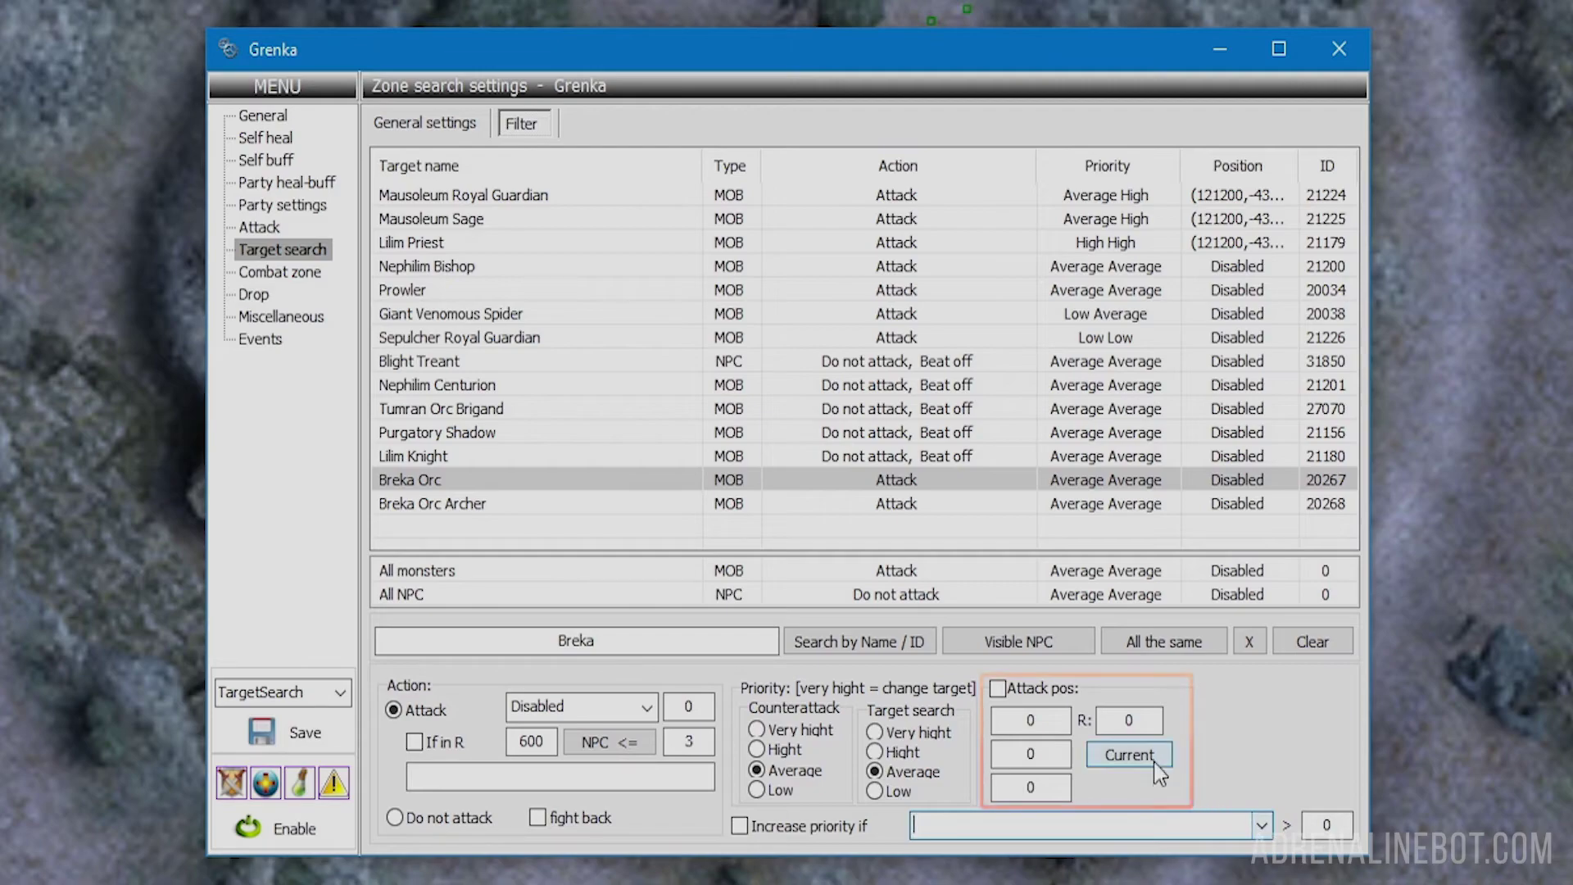
Fix Breka Orc's attack position at 121998, -42069, -3240 and apply Attack, Average Average to all targets.
left_click(998, 689)
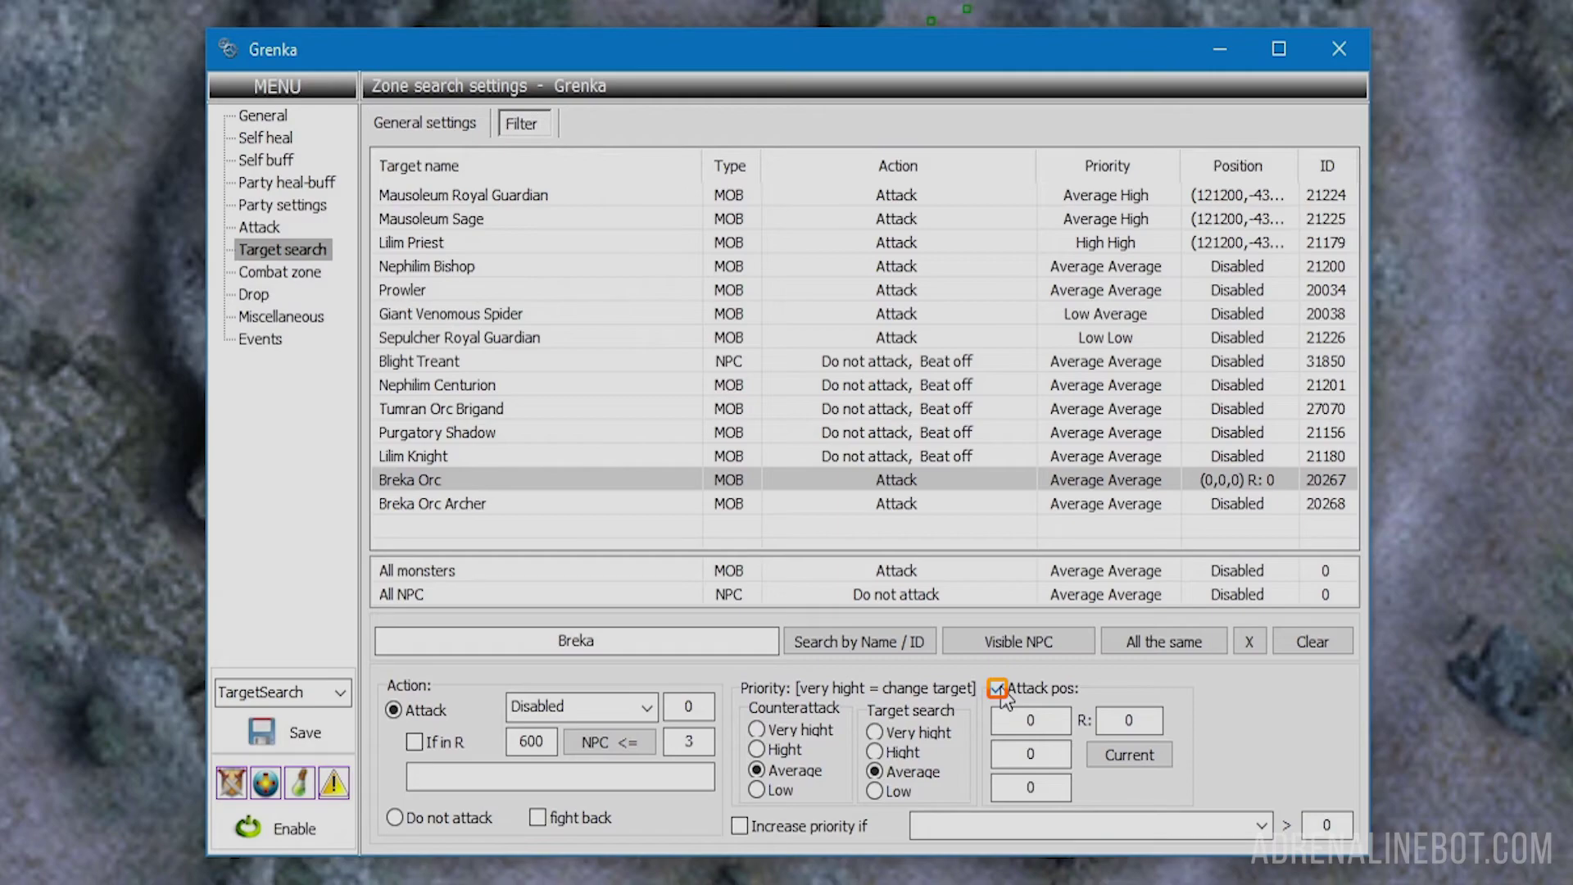
left_click(1099, 759)
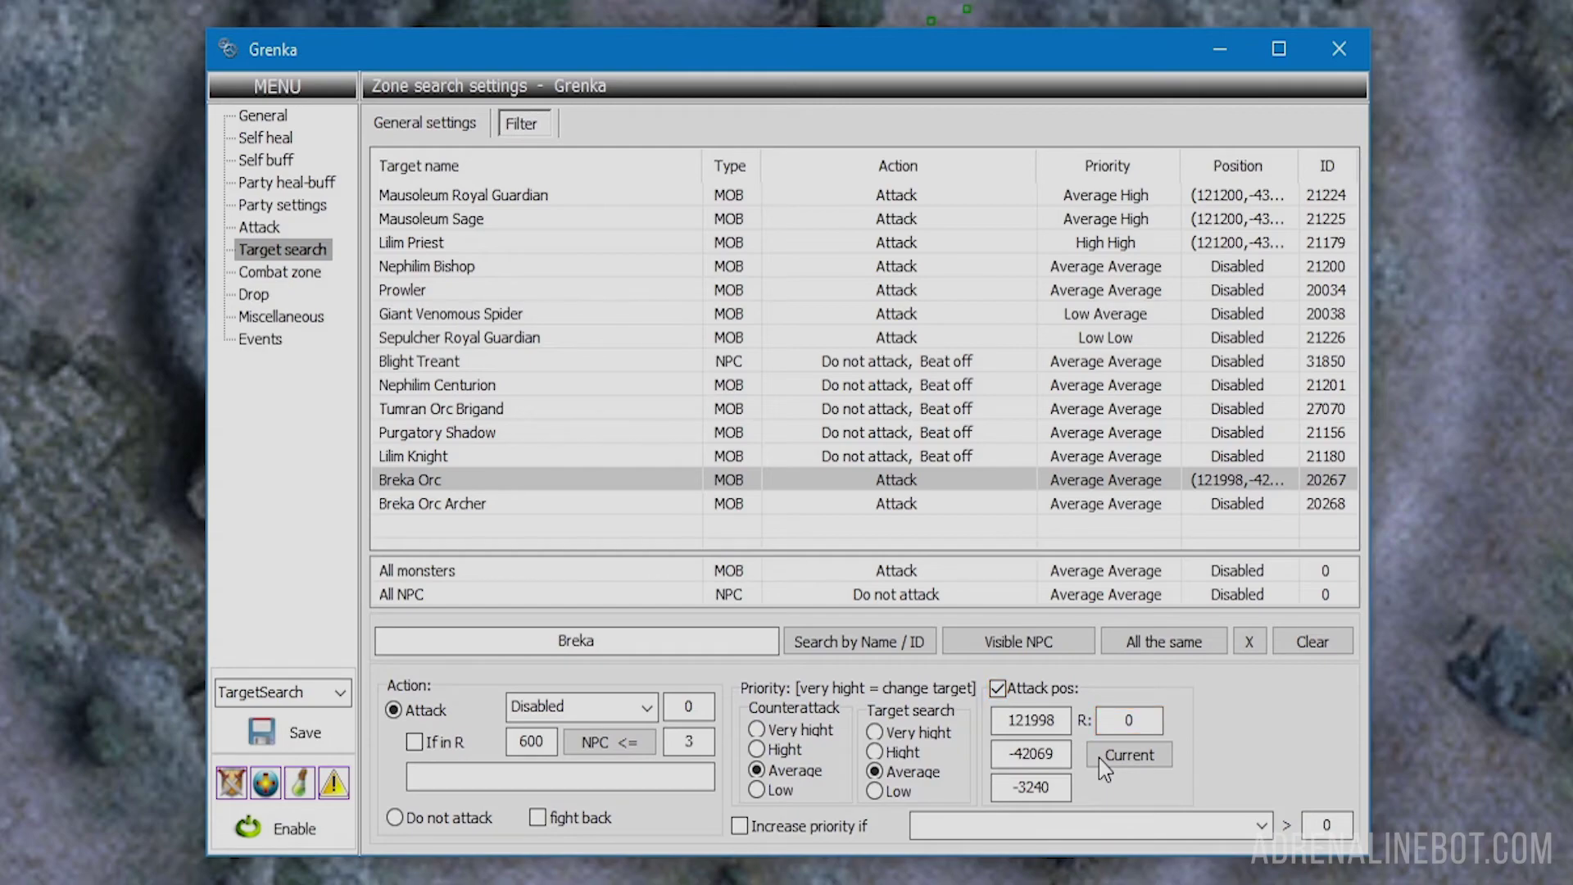
left_click(1154, 647)
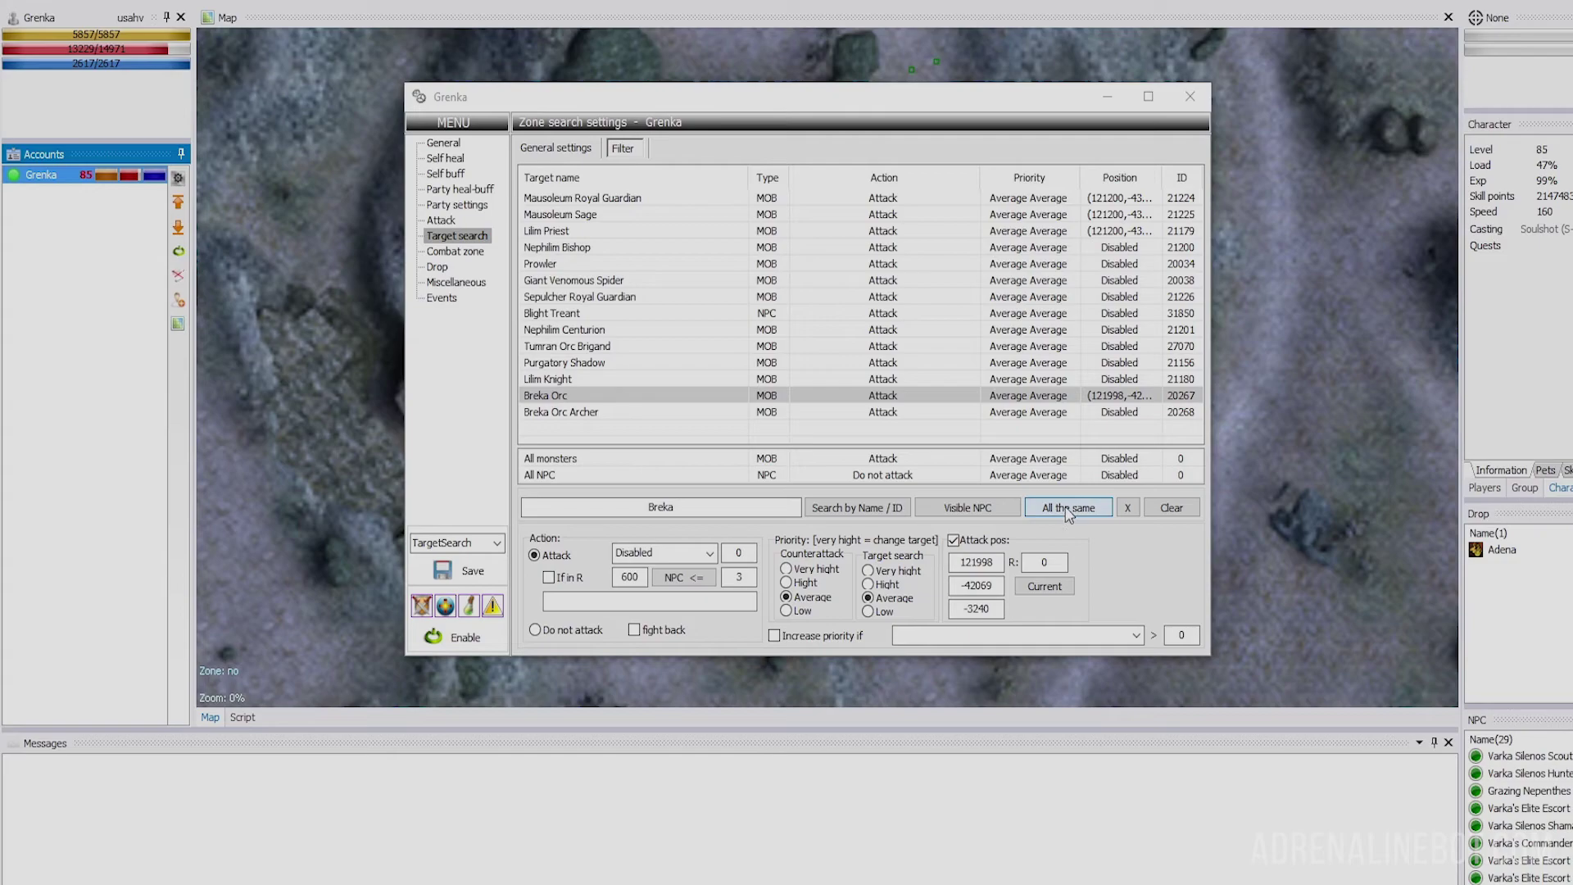
Clear every added target, keeping only the All monsters and All NPC rows.
left_click(1165, 510)
left_click(1164, 509)
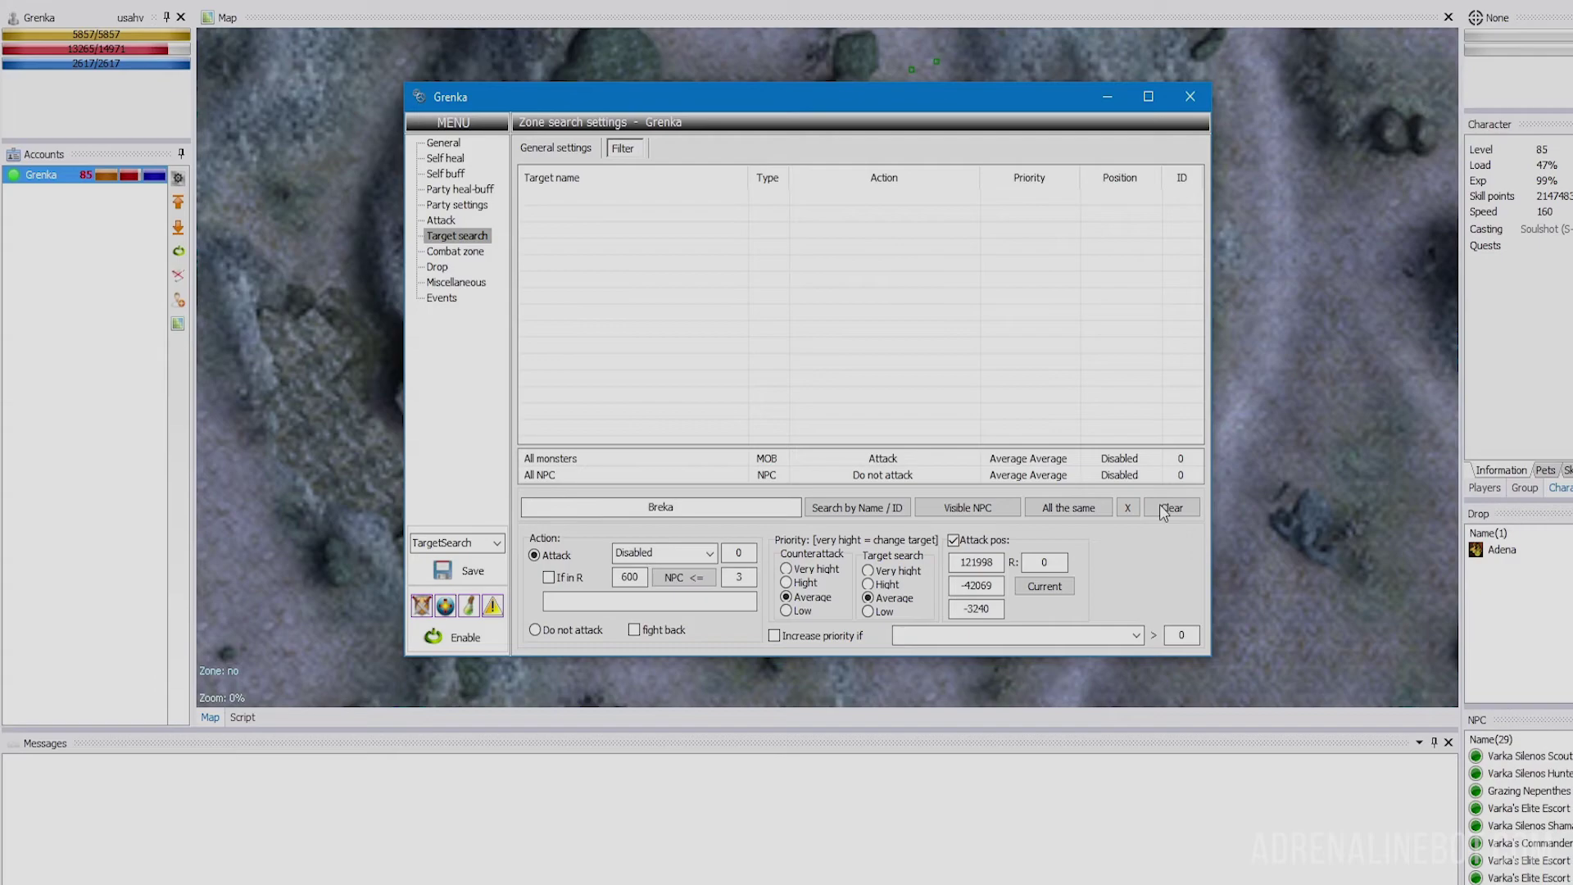
List visible NPCs, add seven Varka and Grazing mobs except Silenos Warrior, and show the game window.
left_click(1000, 508)
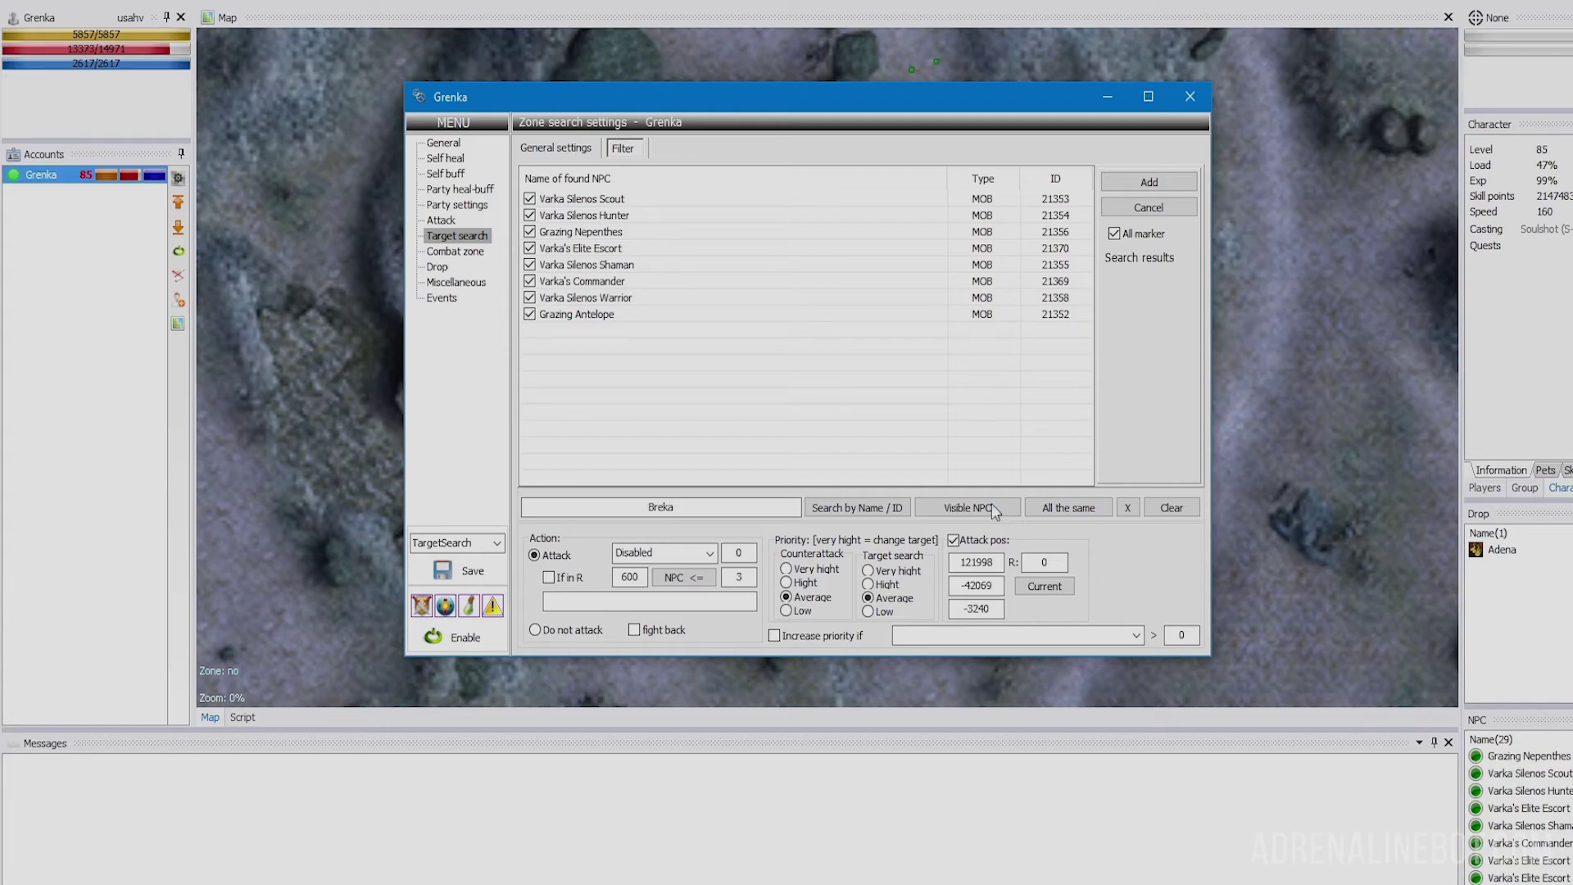
left_click(1110, 181)
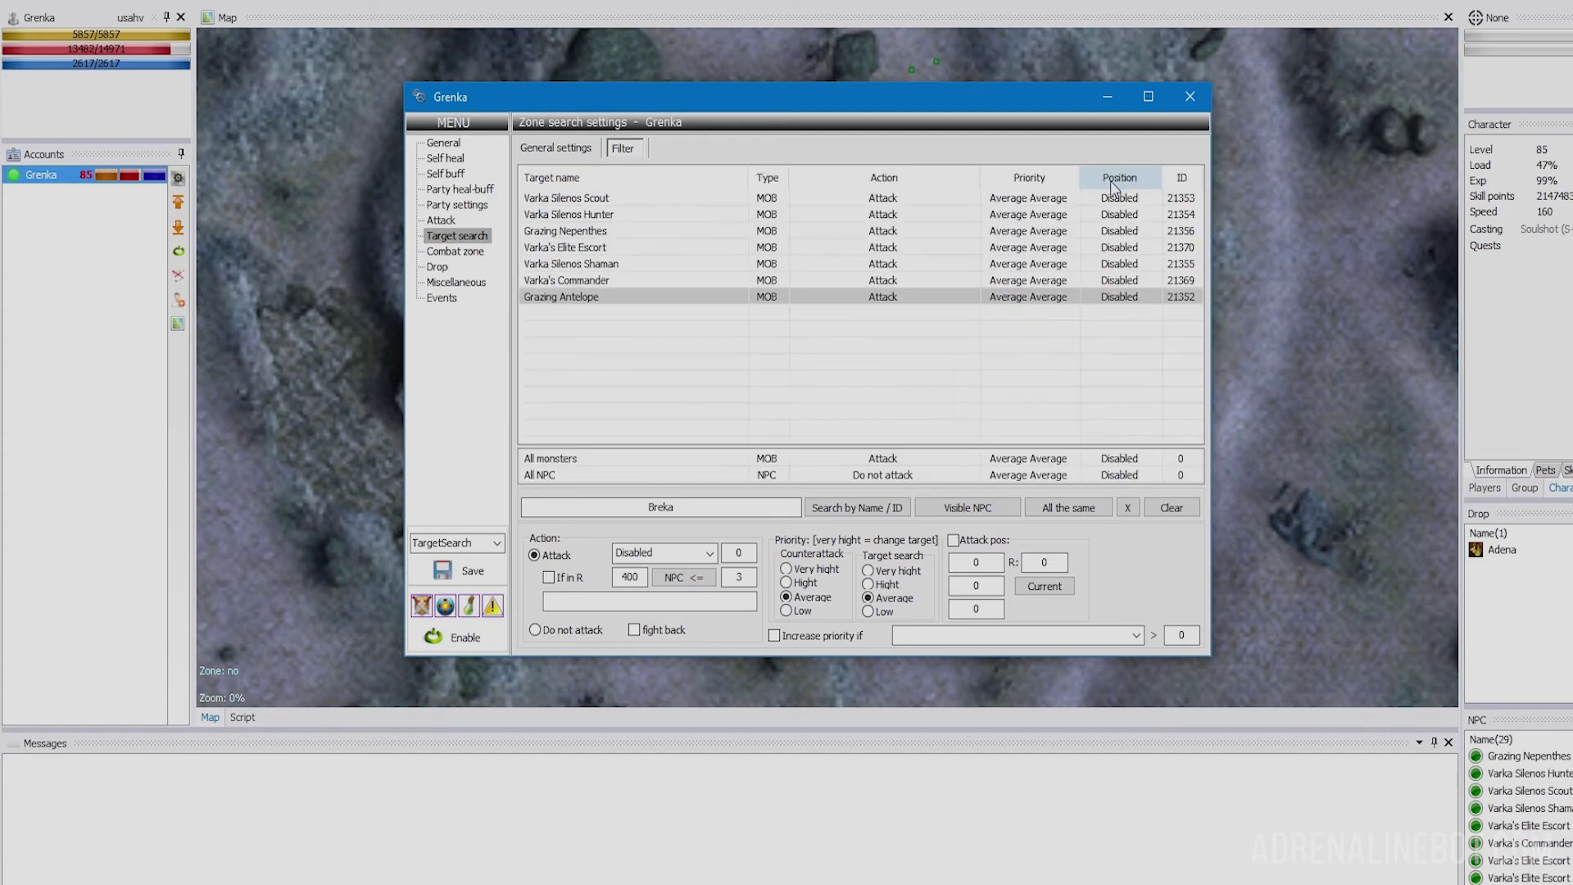
left_click(277, 882)
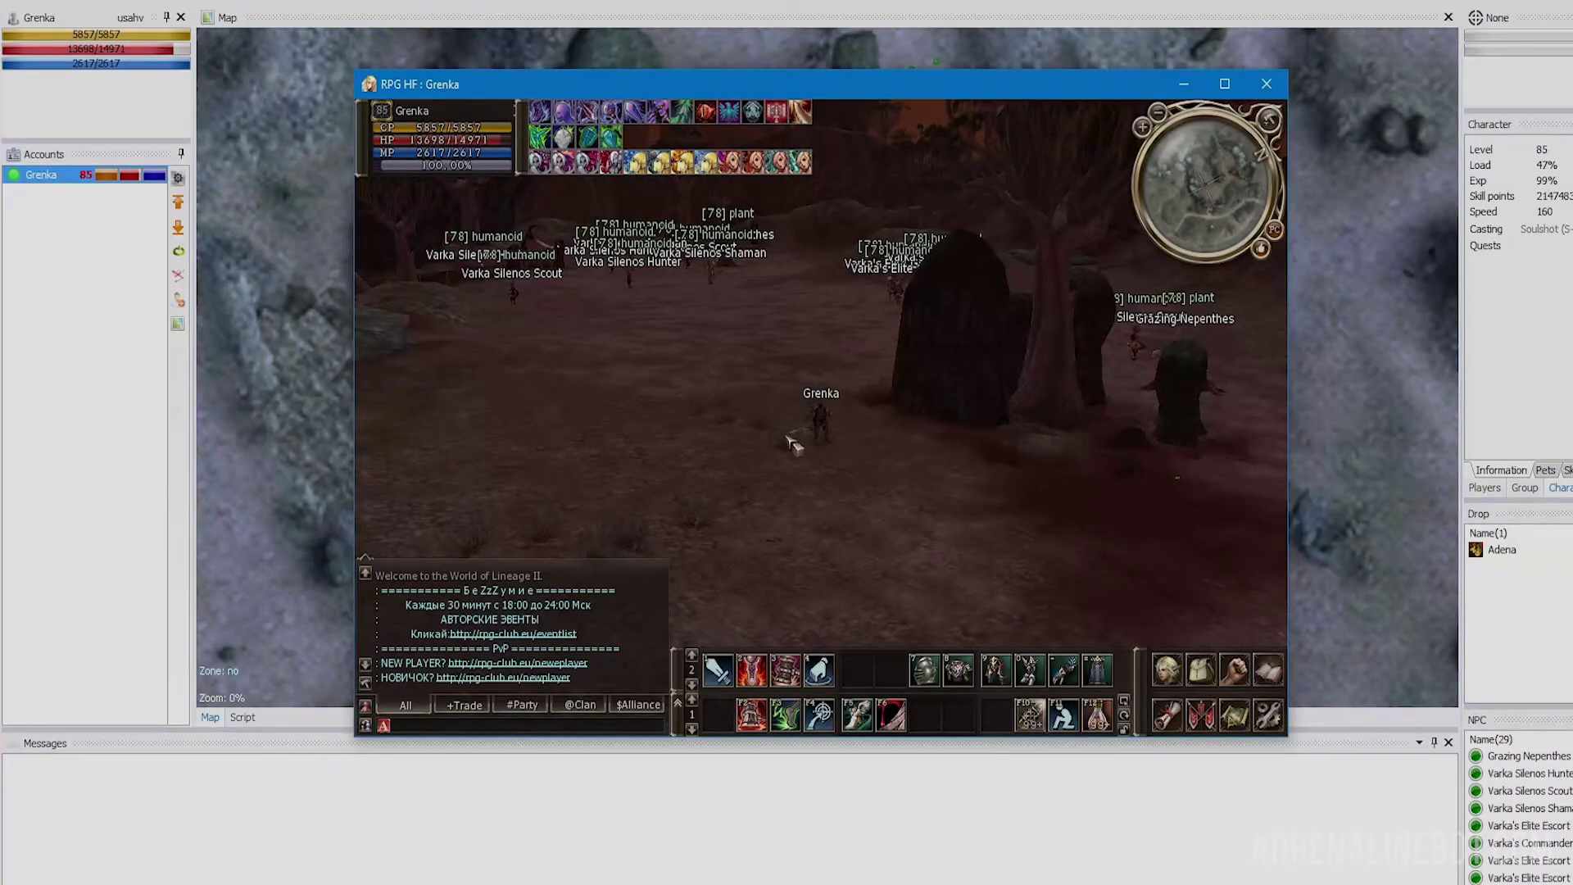
Reopen the bot settings and give Scout, Hunter and Grazing Nepenthes the 'If in R' 400, NPC <= 3 rule.
double_click(128, 186)
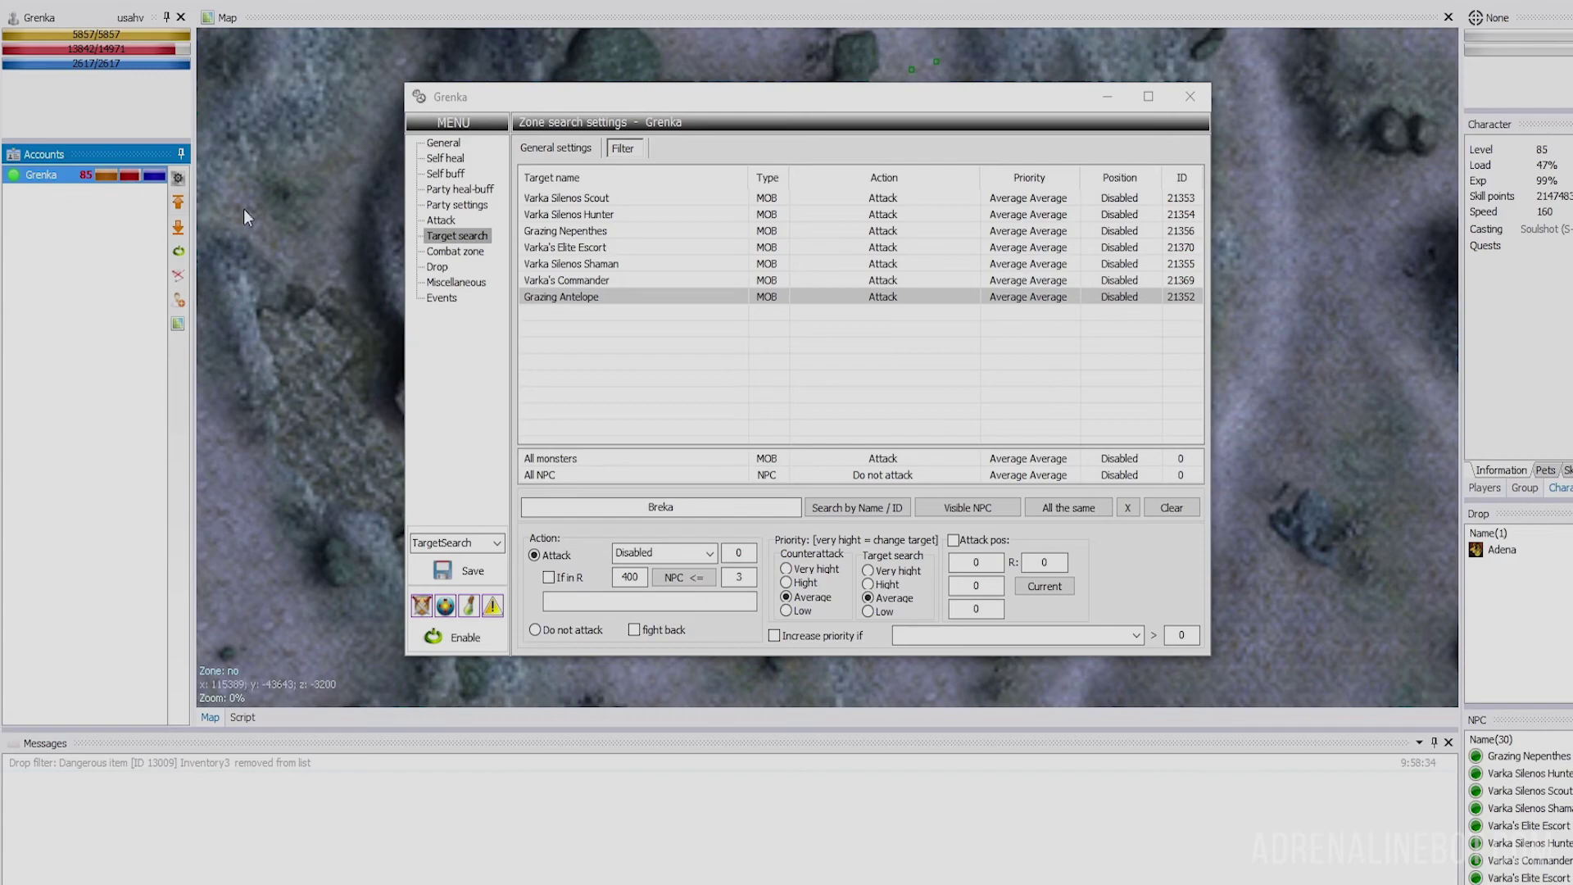
left_click(614, 202)
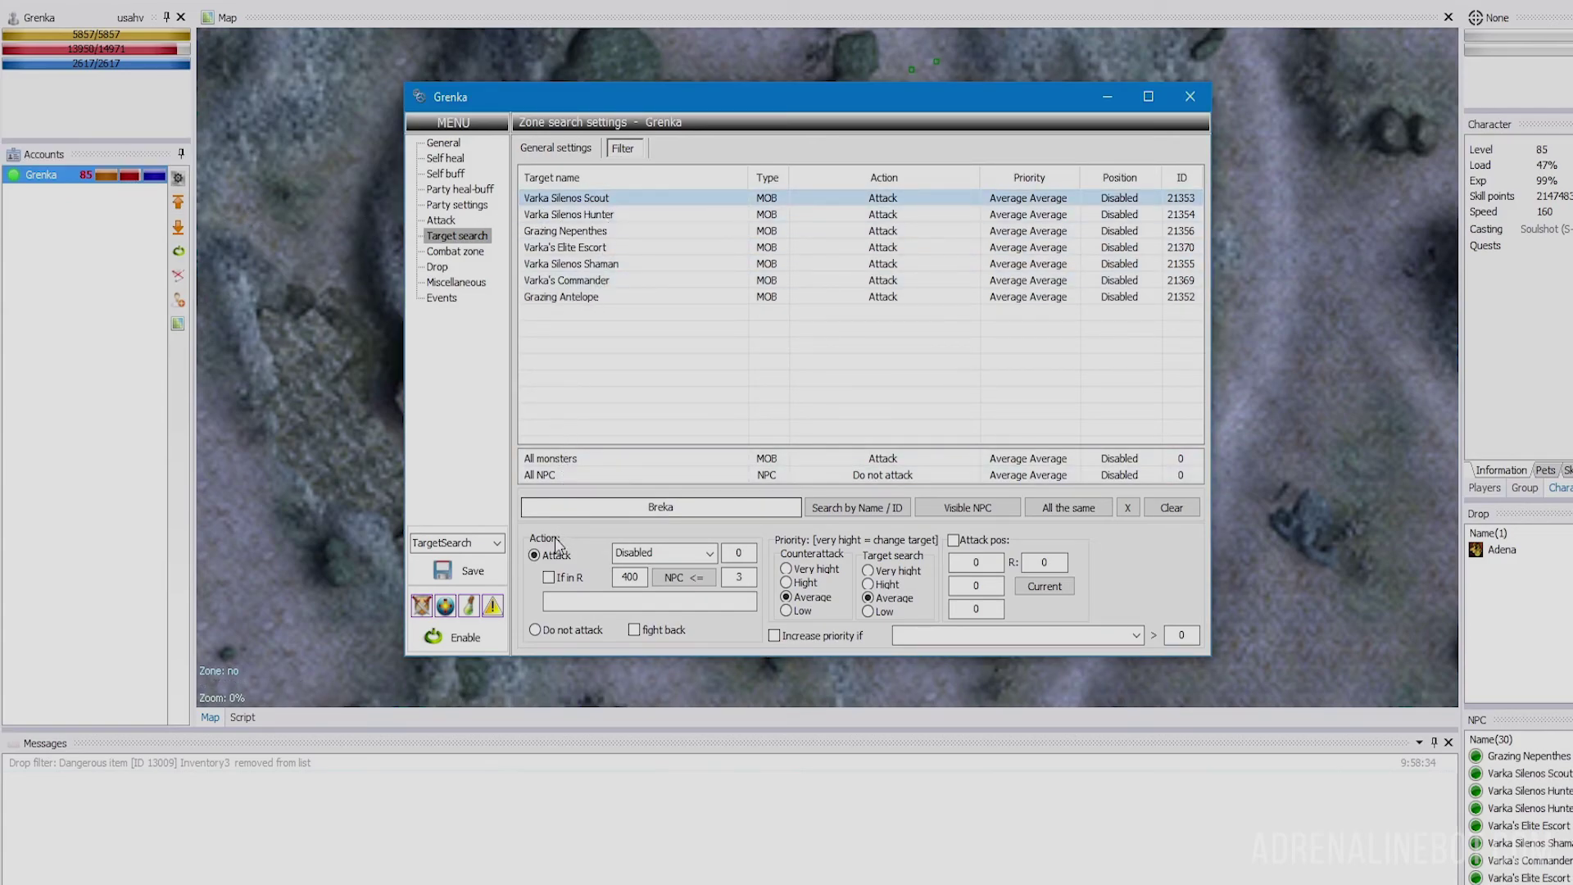
left_click(548, 577)
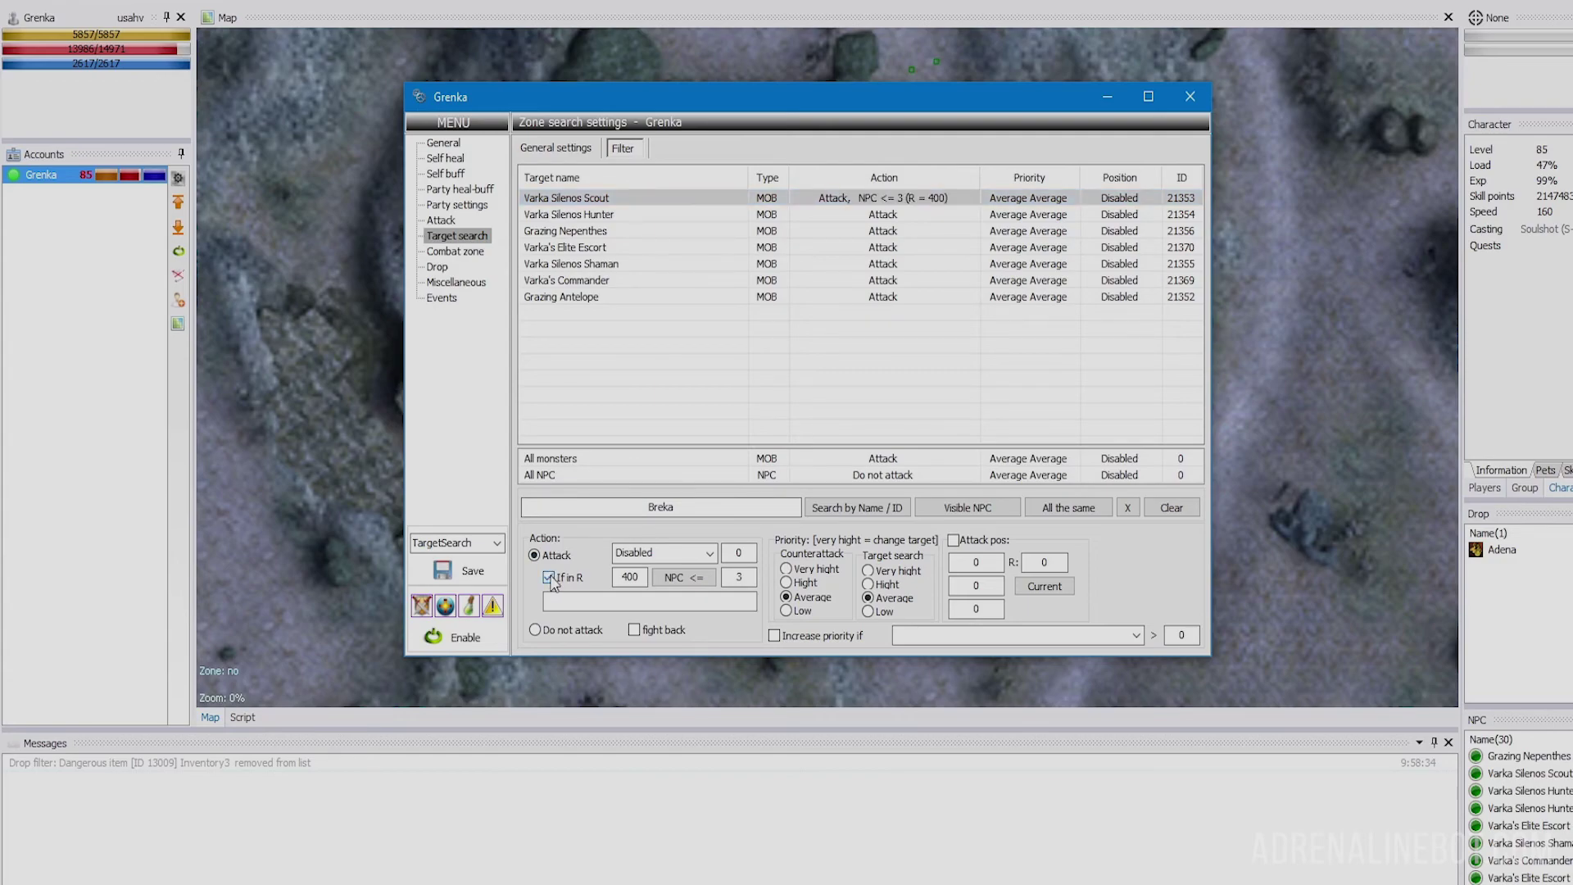
left_click(609, 214)
left_click(548, 577)
left_click(609, 230)
left_click(548, 577)
Apply the same R 400, NPC <= 3 check to Elite Escort, Shaman, Commander and Grazing Antelope.
left_click(609, 247)
left_click(548, 577)
left_click(609, 263)
left_click(549, 577)
left_click(609, 280)
left_click(549, 577)
left_click(609, 296)
left_click(548, 577)
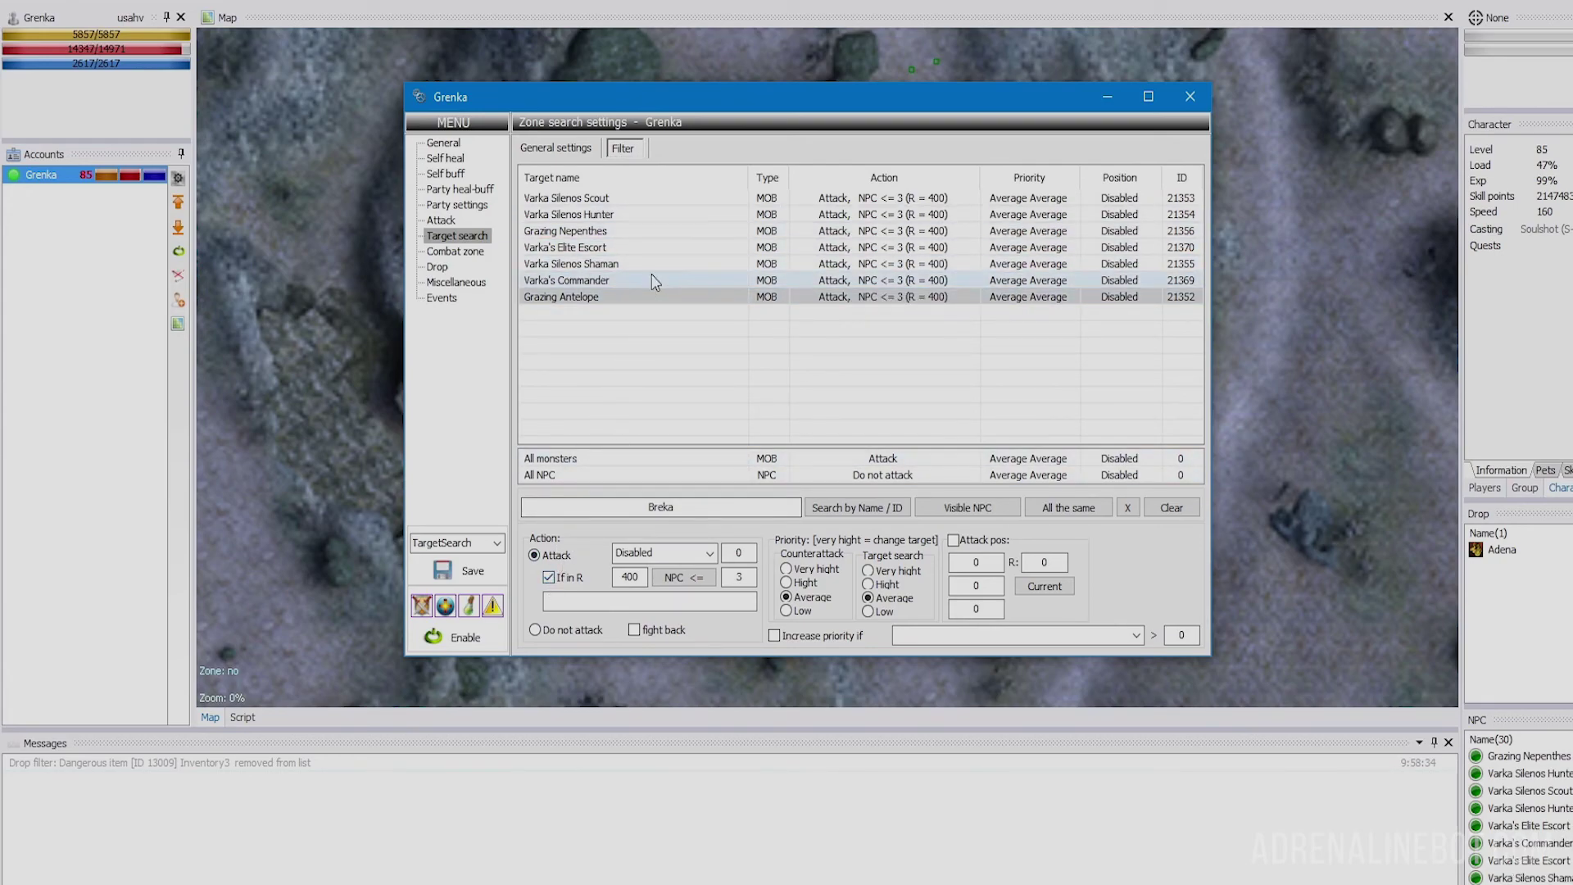
left_click(678, 216)
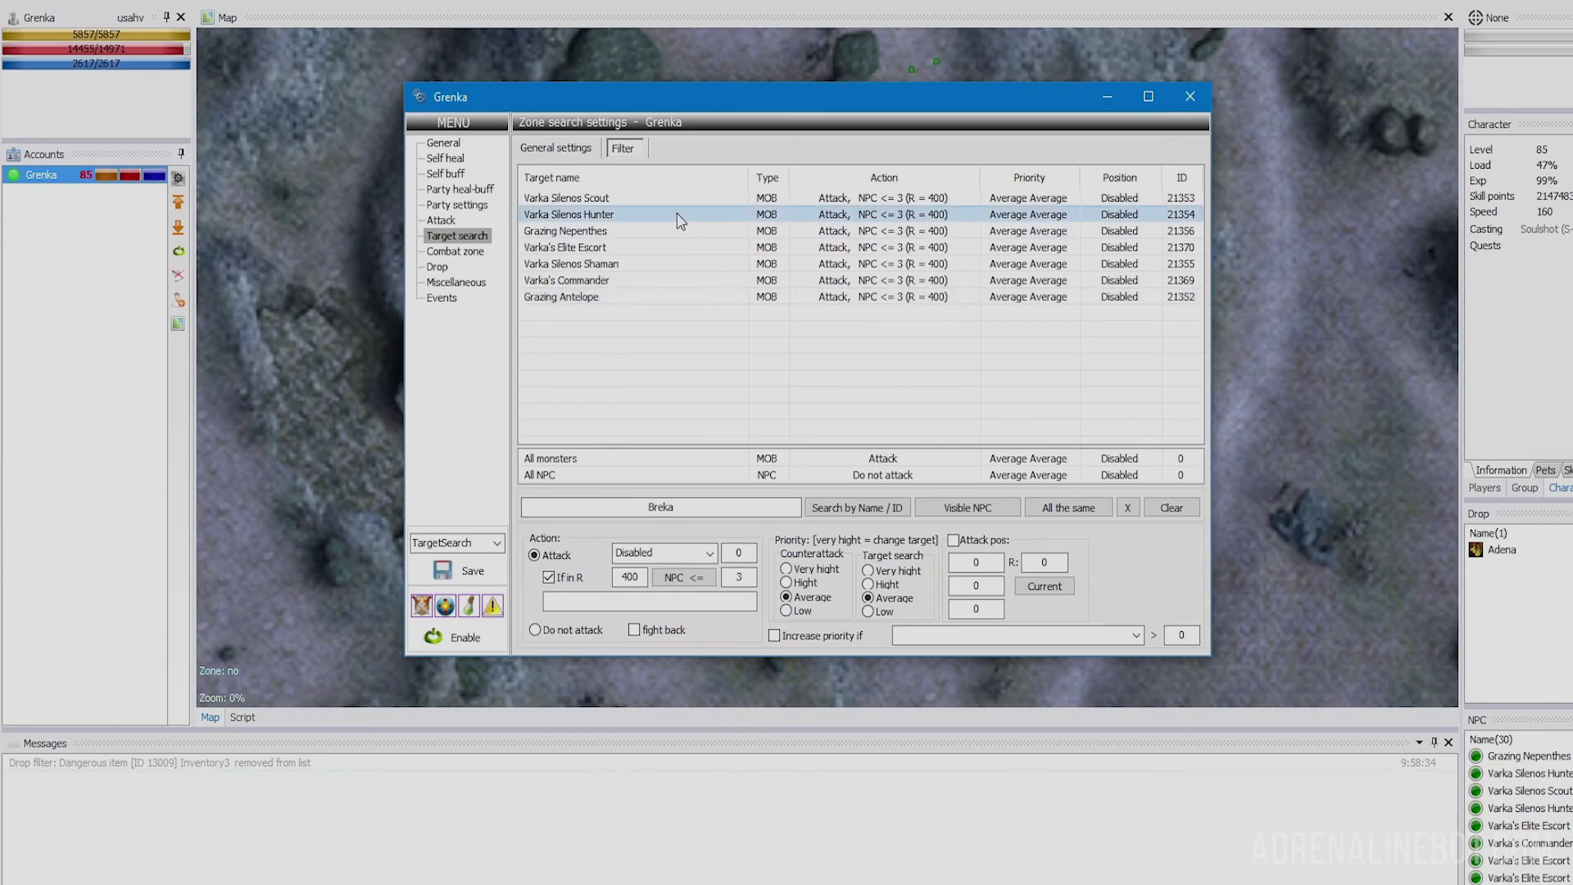
Give Varka Silenos Hunter Low search and High counterattack priority, boosted when Major Healing Potion > 0.
left_click(868, 611)
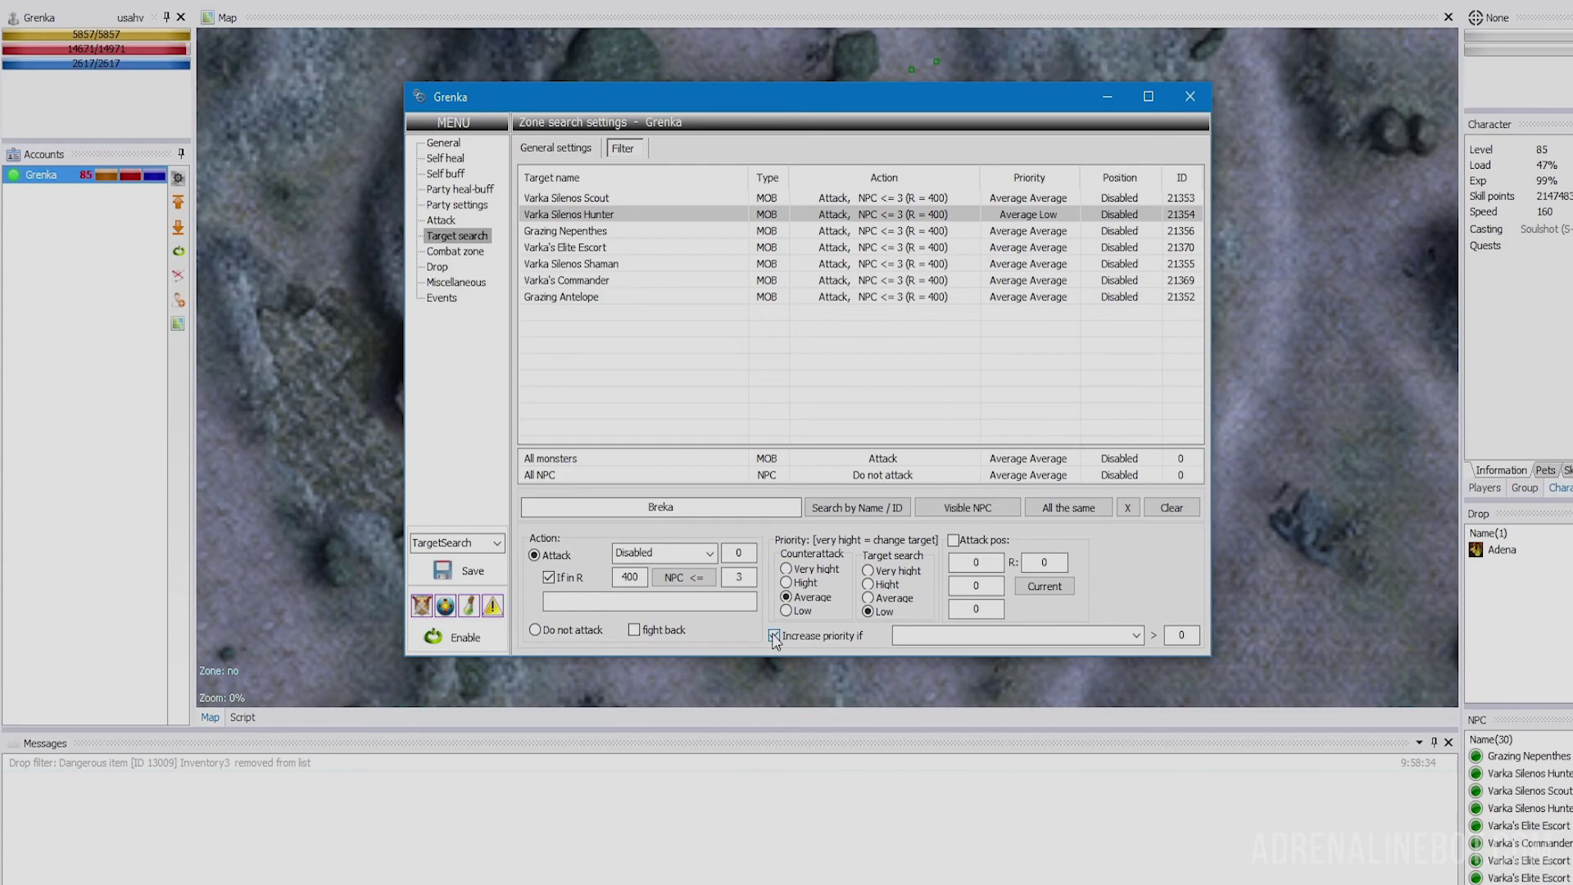
left_click(1136, 635)
left_click_drag(1137, 664, 1137, 721)
left_click(1030, 811)
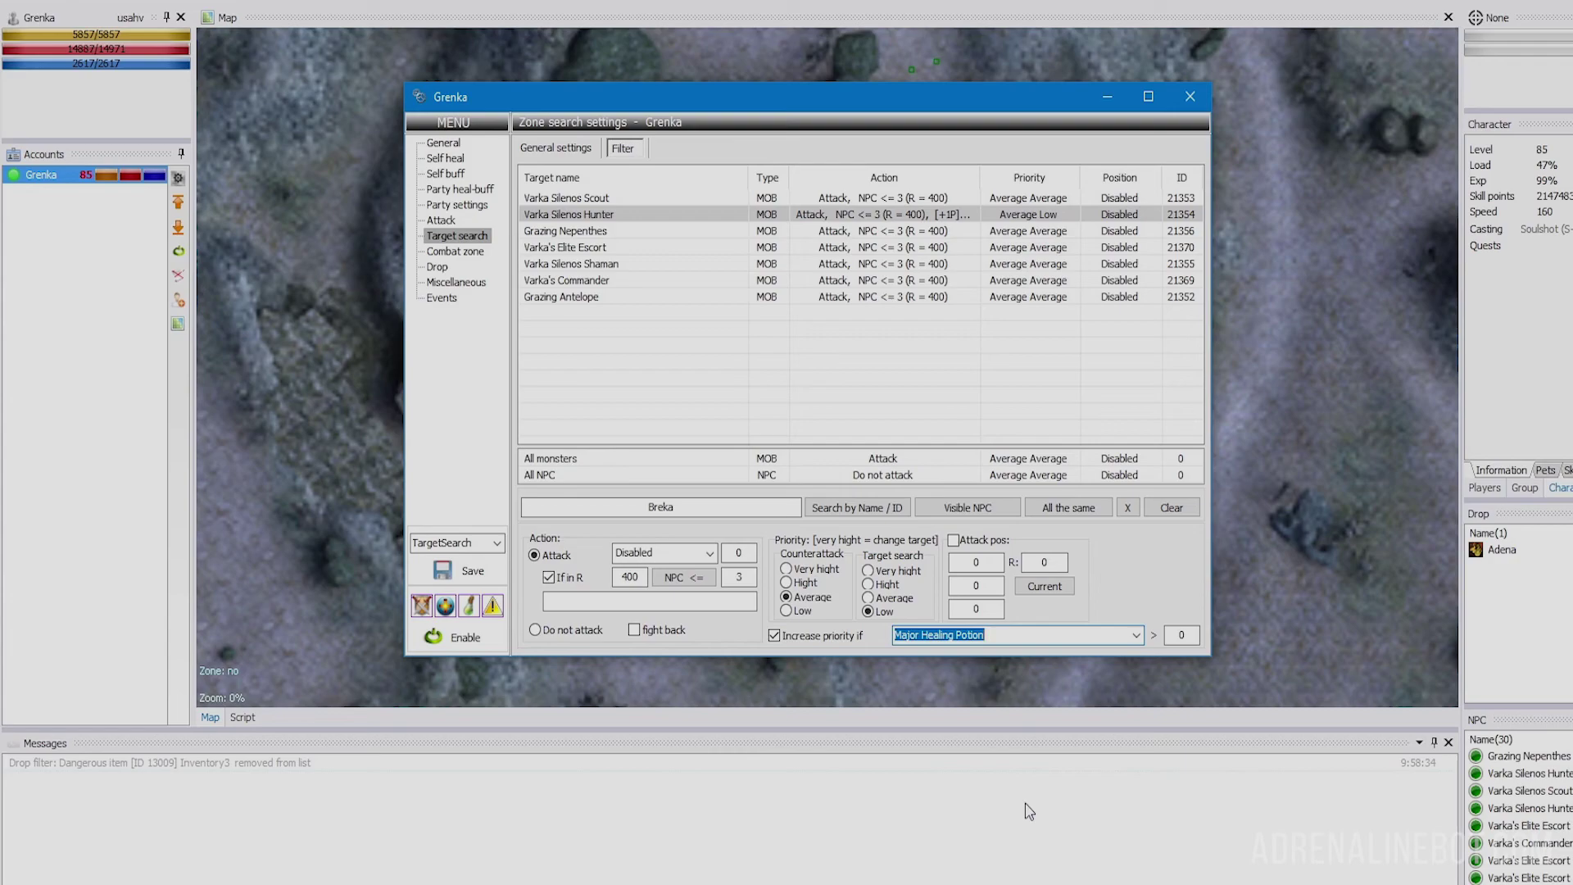
left_click(786, 583)
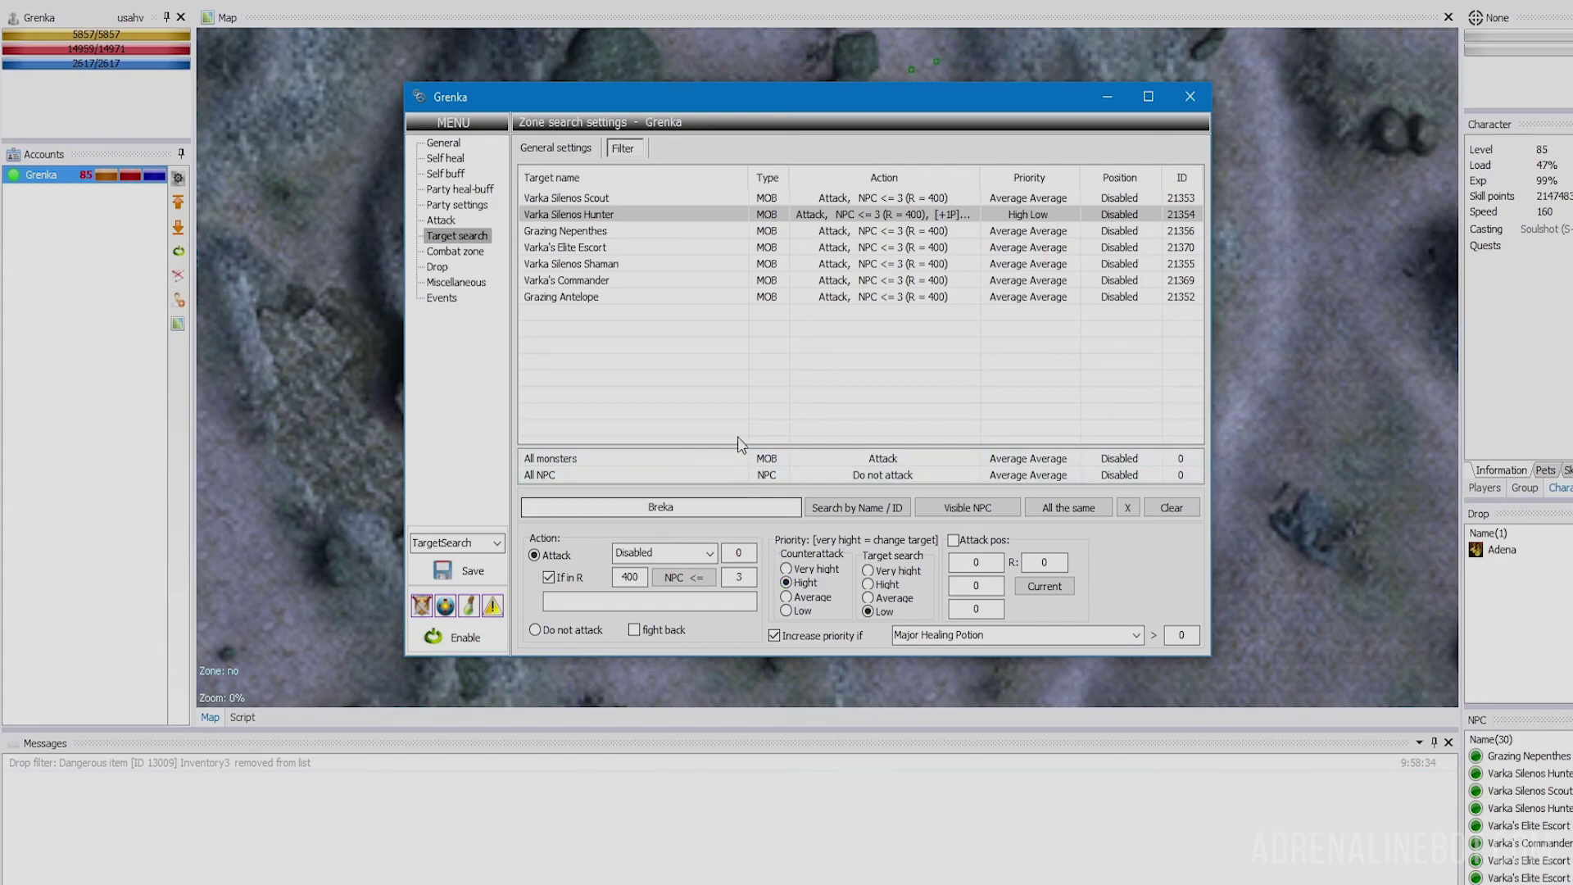
Set Grazing Nepenthes to 'Do not attack' with 'fight back' enabled.
left_click(678, 238)
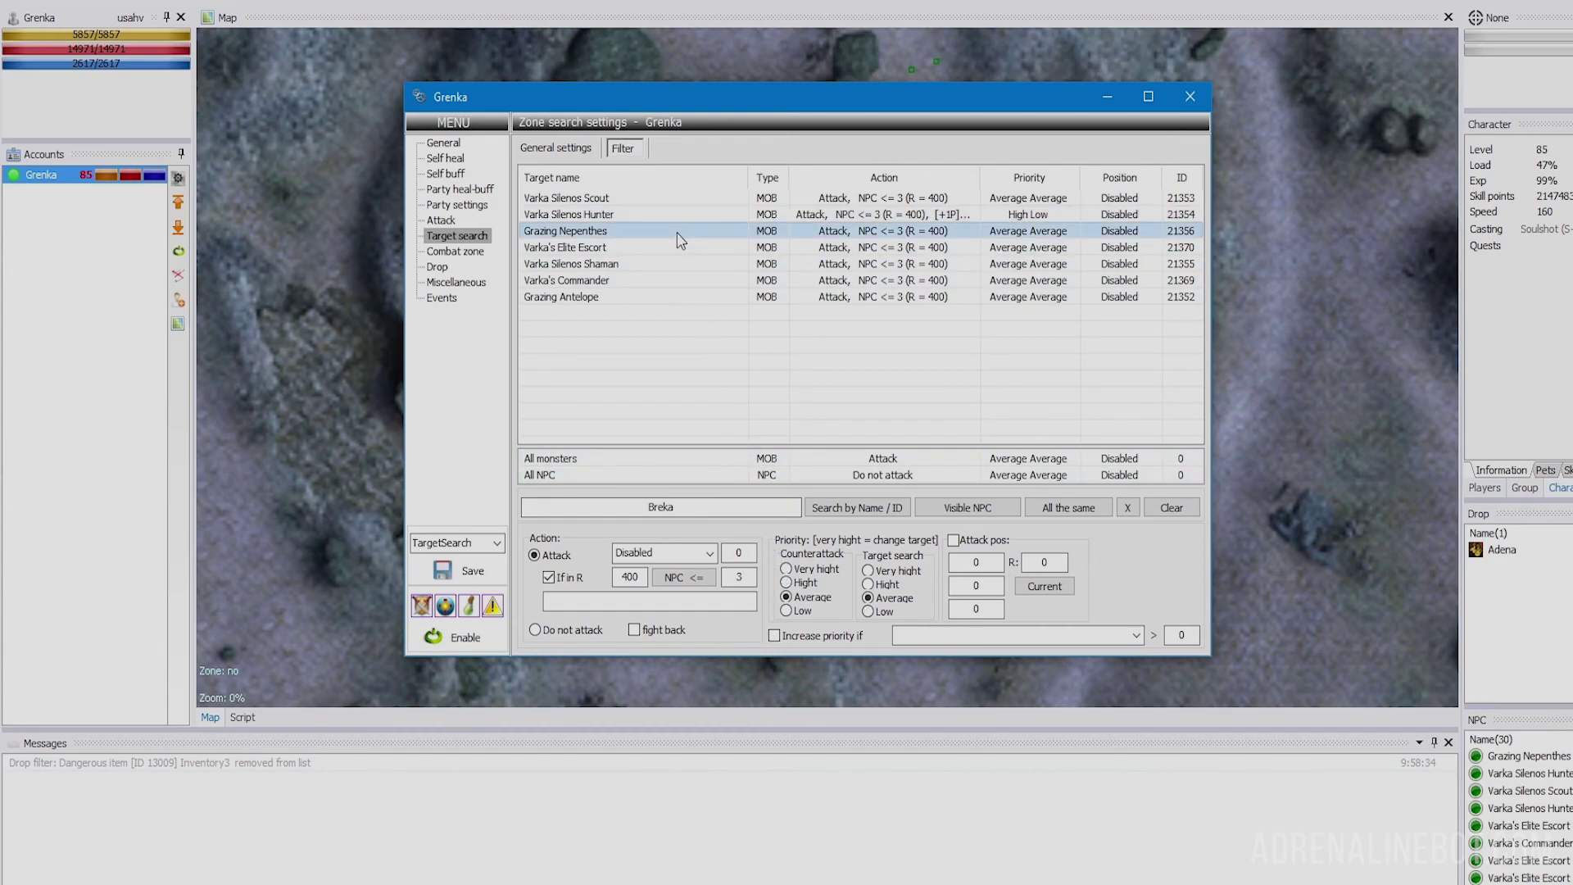
left_click(535, 630)
left_click(634, 632)
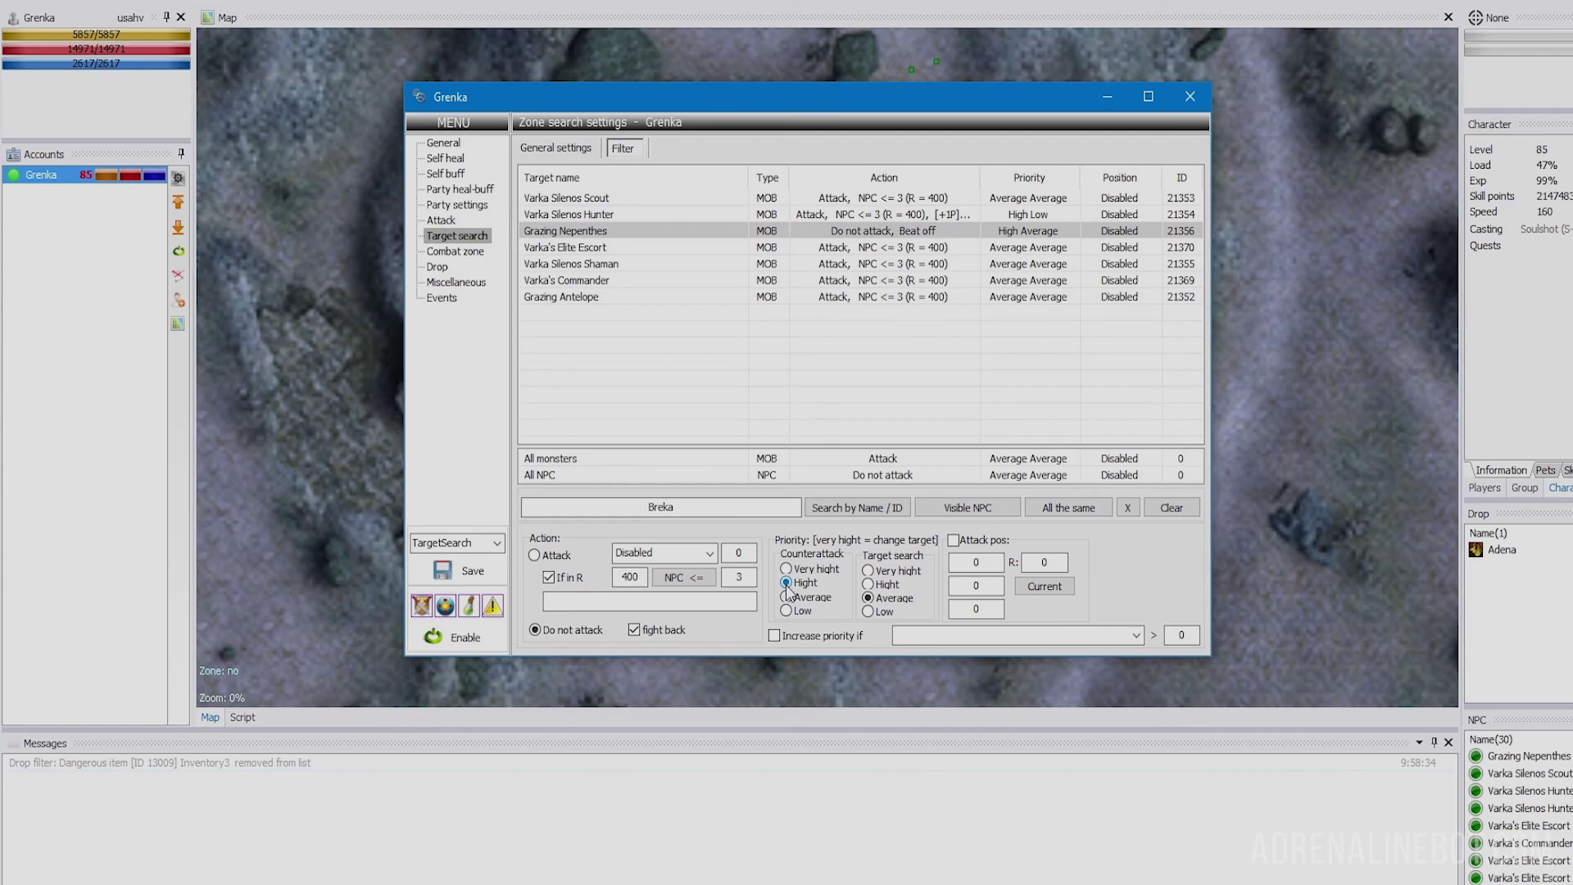
Bring the game window forward and enable the bot with the End key.
double_click(115, 186)
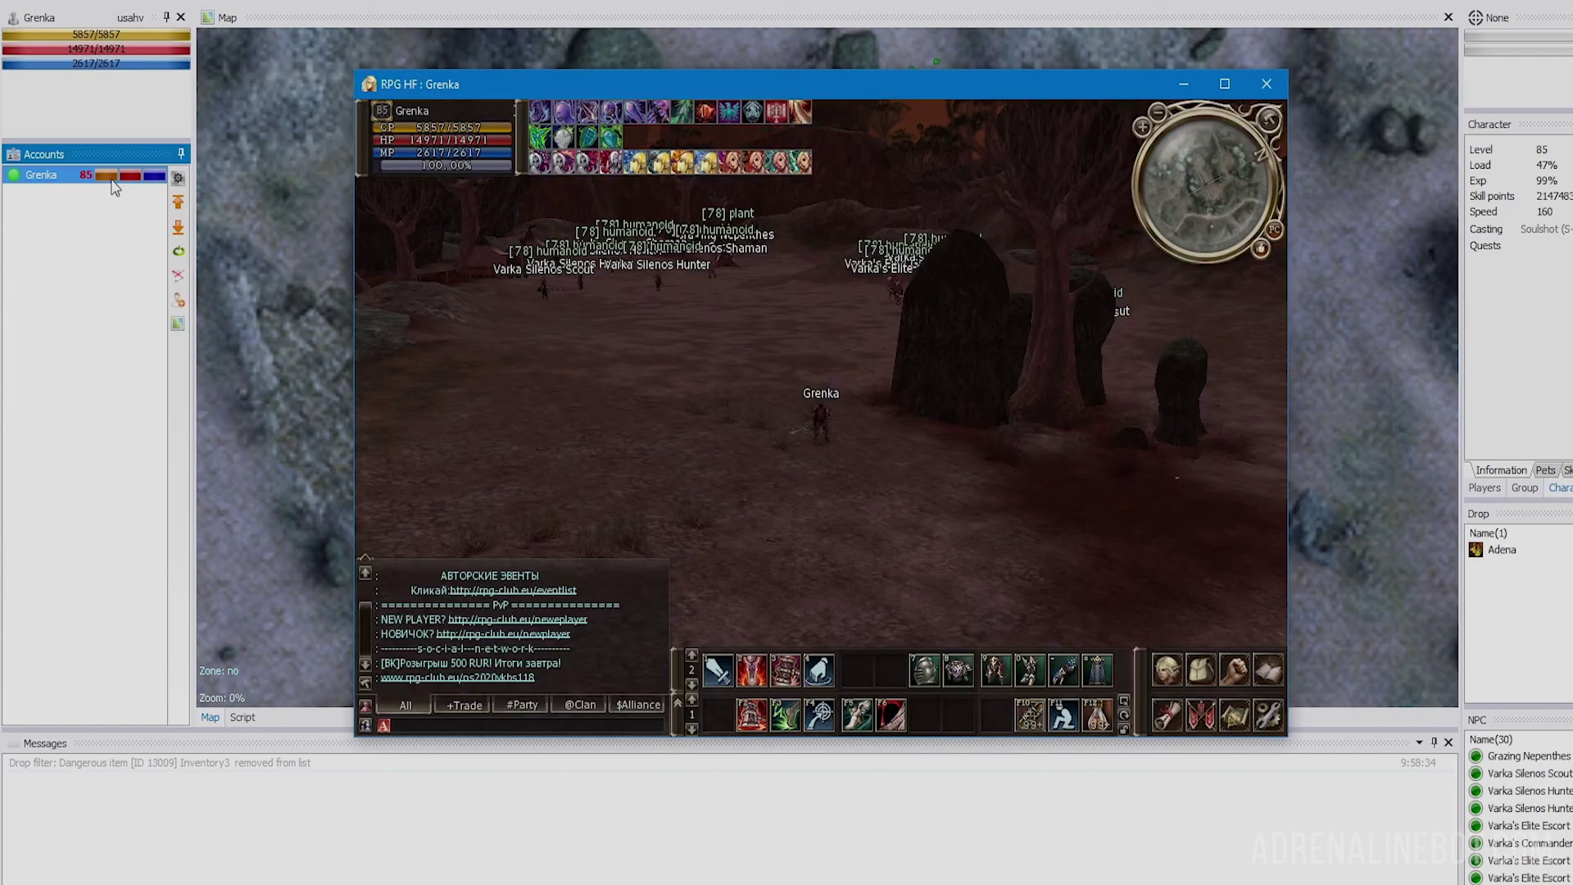
key("End")
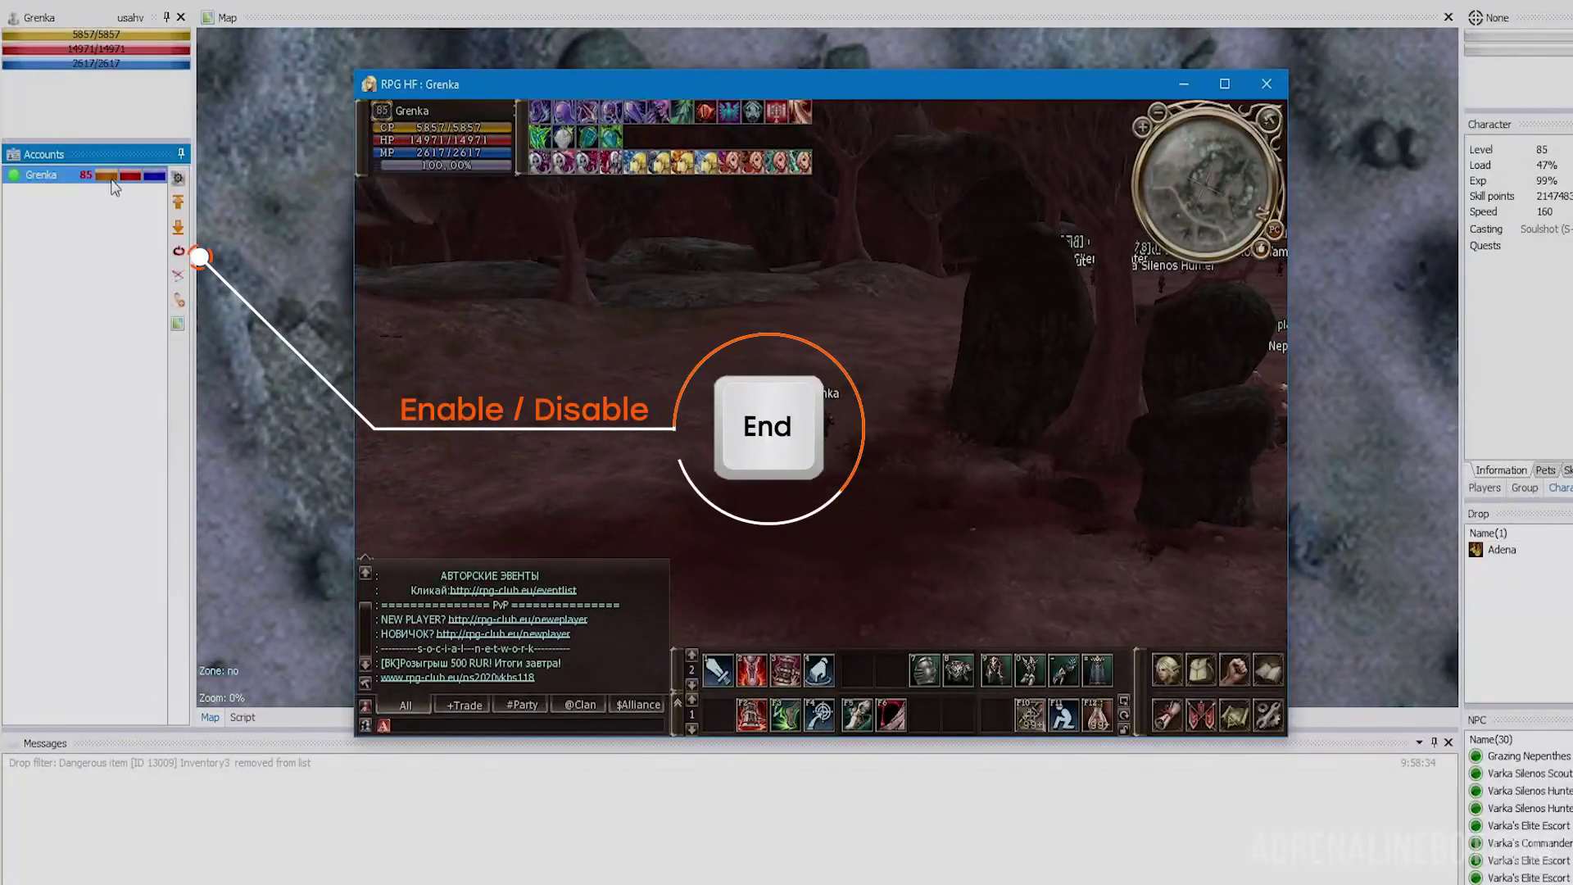